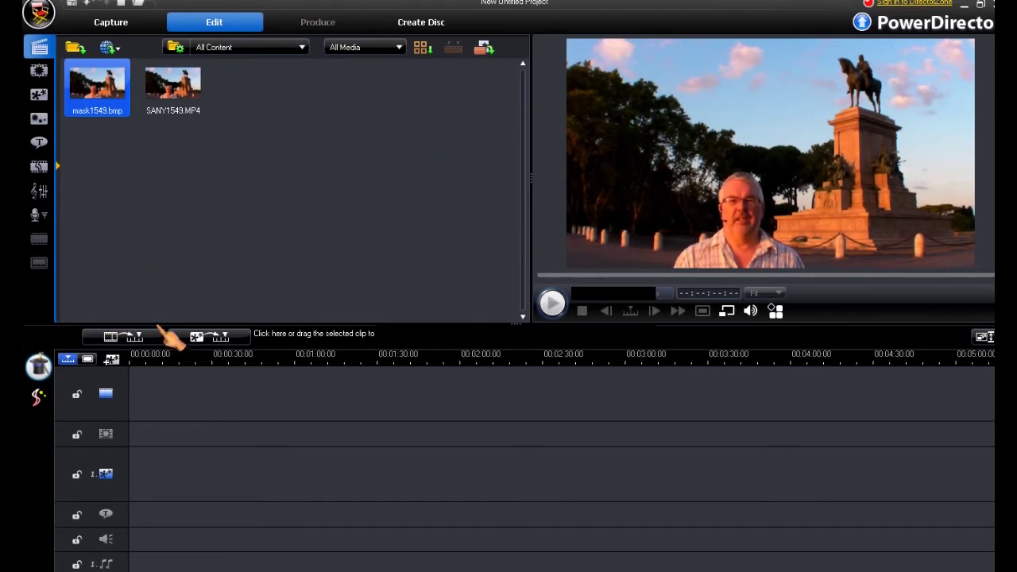
- Add PiP tracks 2, 3 and 4, compact the track height, and place SANY1549.MP4 on track 1
click(113, 362)
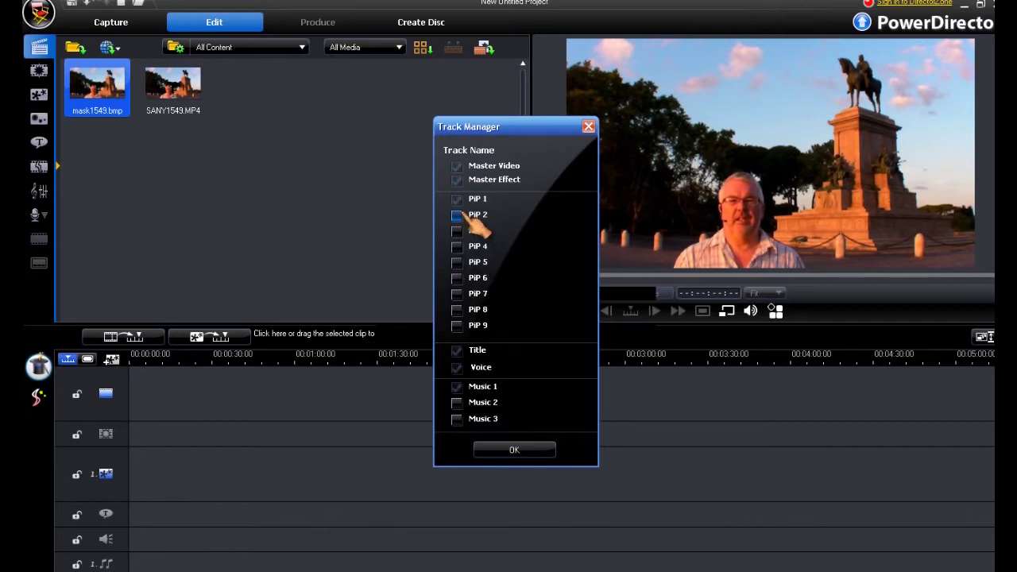
click(456, 214)
click(456, 230)
click(457, 246)
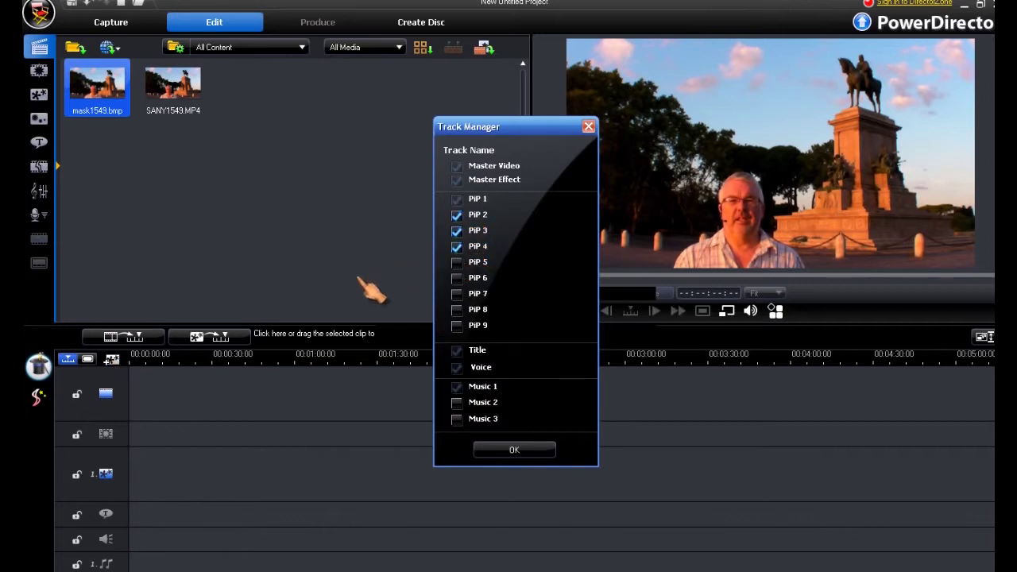
click(517, 450)
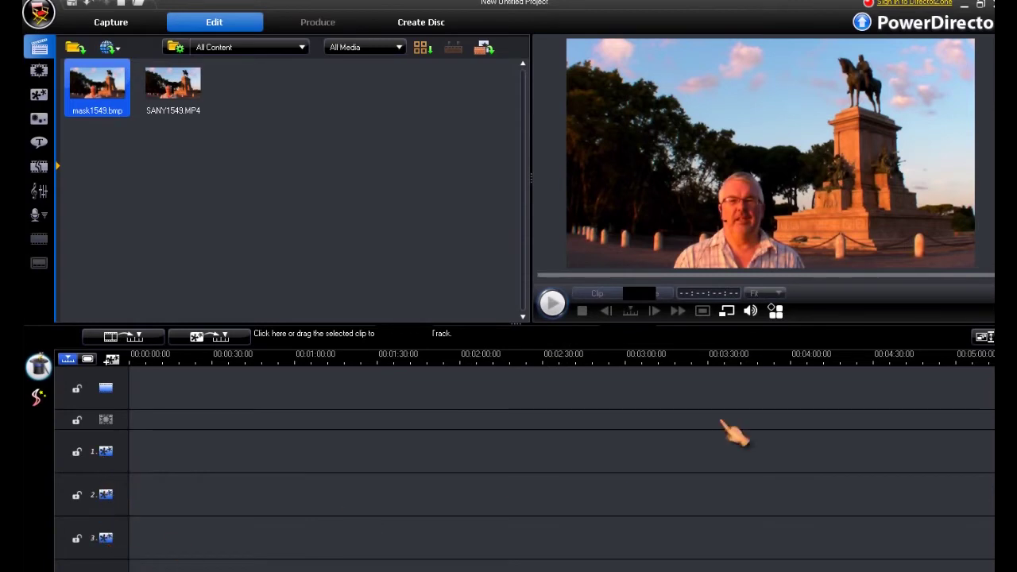
click(984, 337)
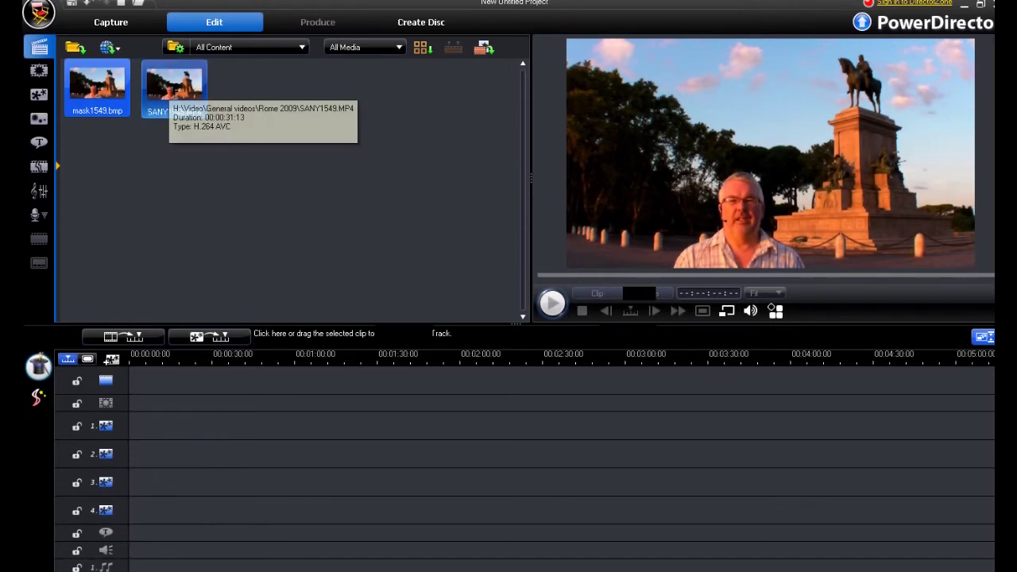
drag(167, 92, 131, 426)
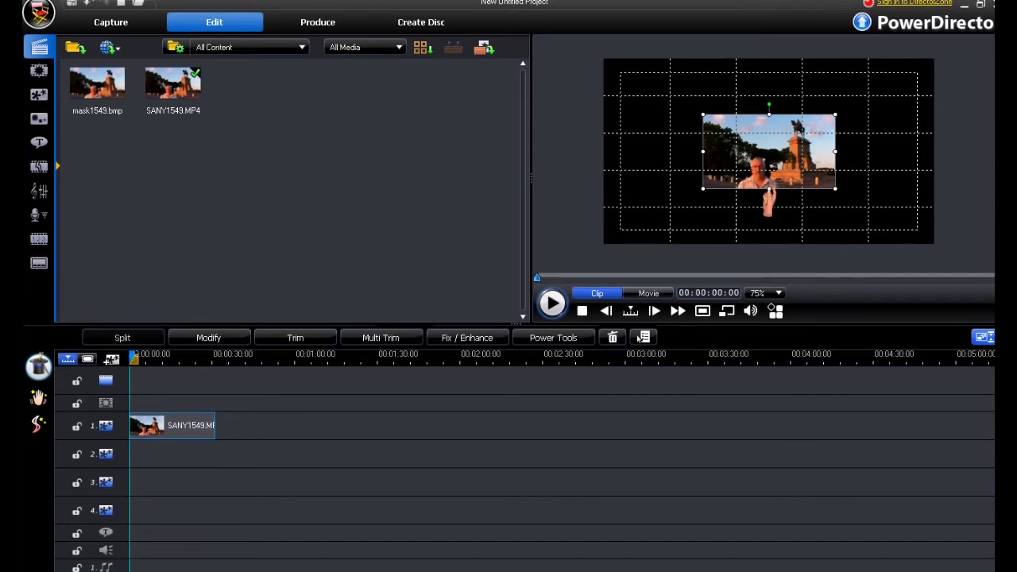
- Stretch the SANY1549.MP4 clip's bottom and top edges in the preview until it fills the frame
drag(769, 190, 769, 245)
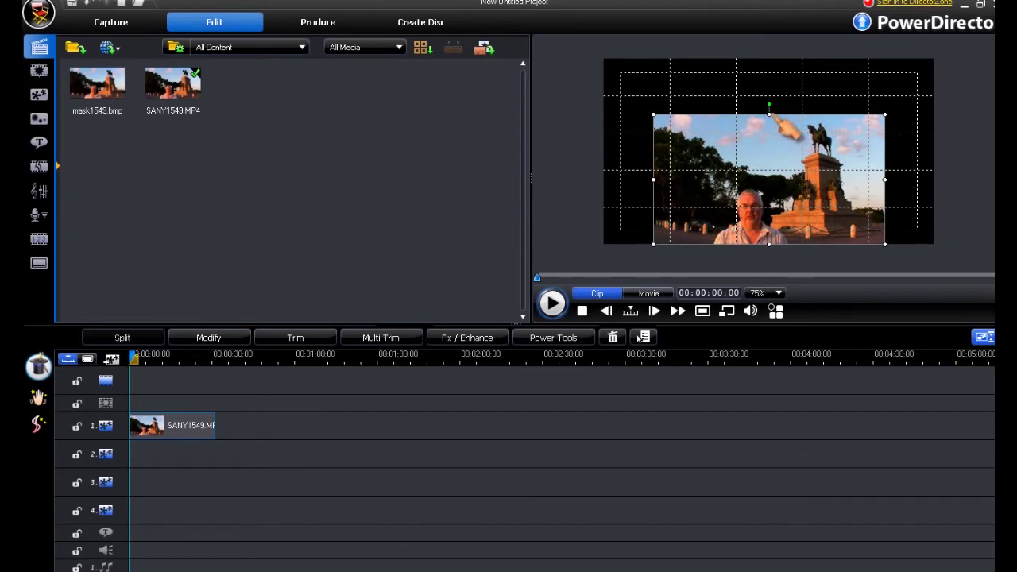
drag(769, 102, 770, 50)
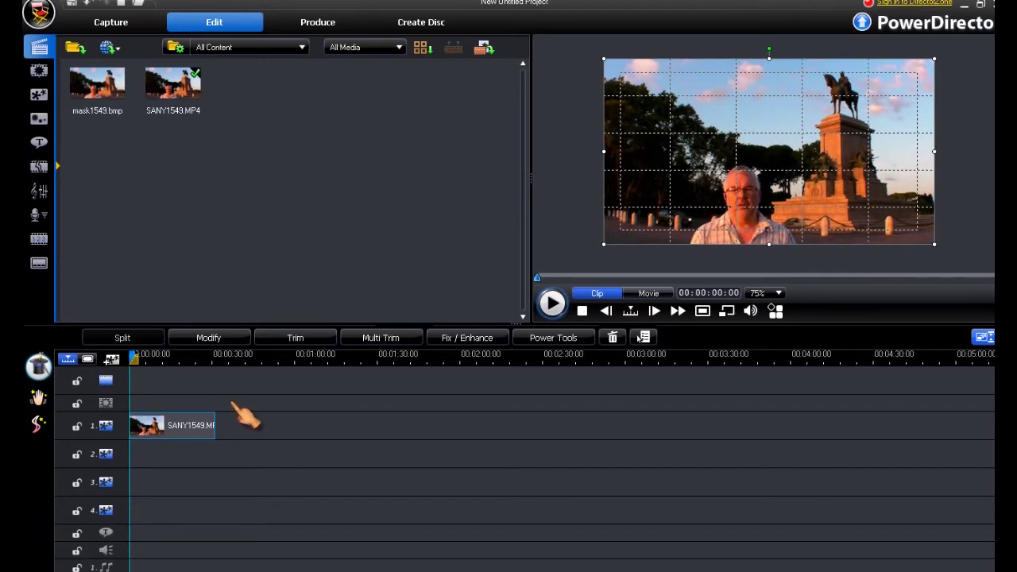
right_click(195, 429)
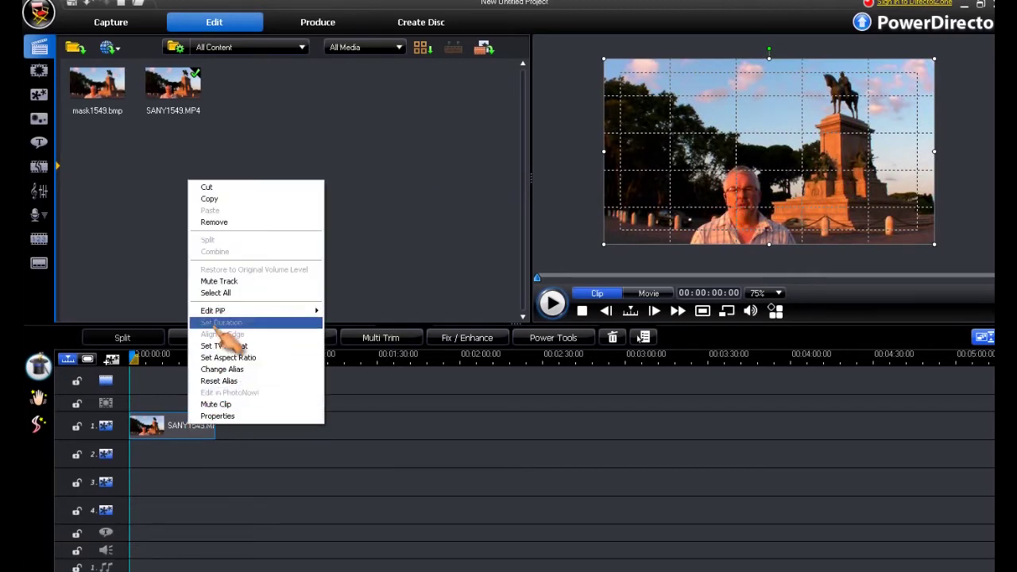
- Copy the SANY1549 clip and paste two copies one after another on track 1
click(238, 199)
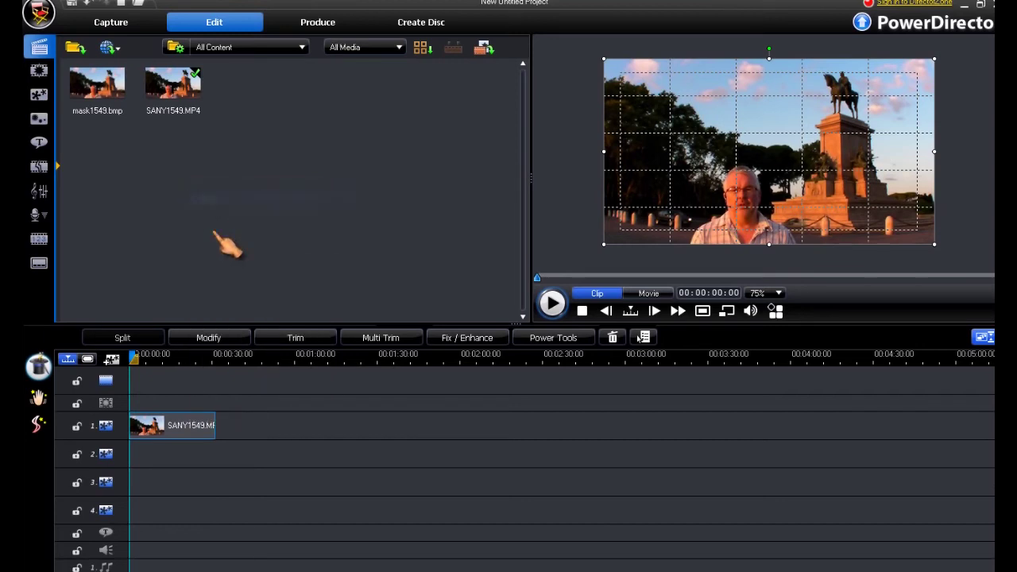
click(216, 429)
right_click(228, 425)
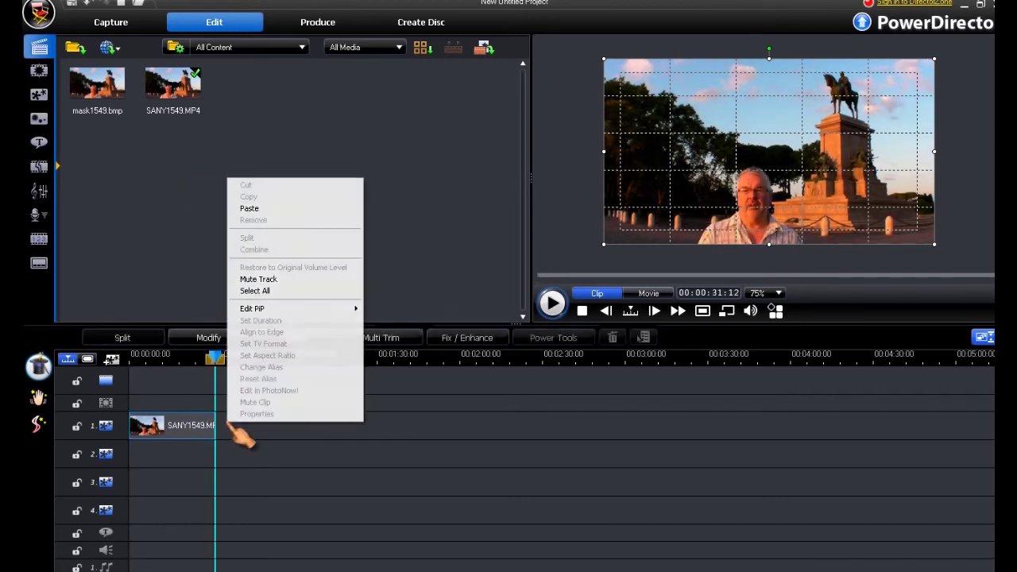
click(263, 209)
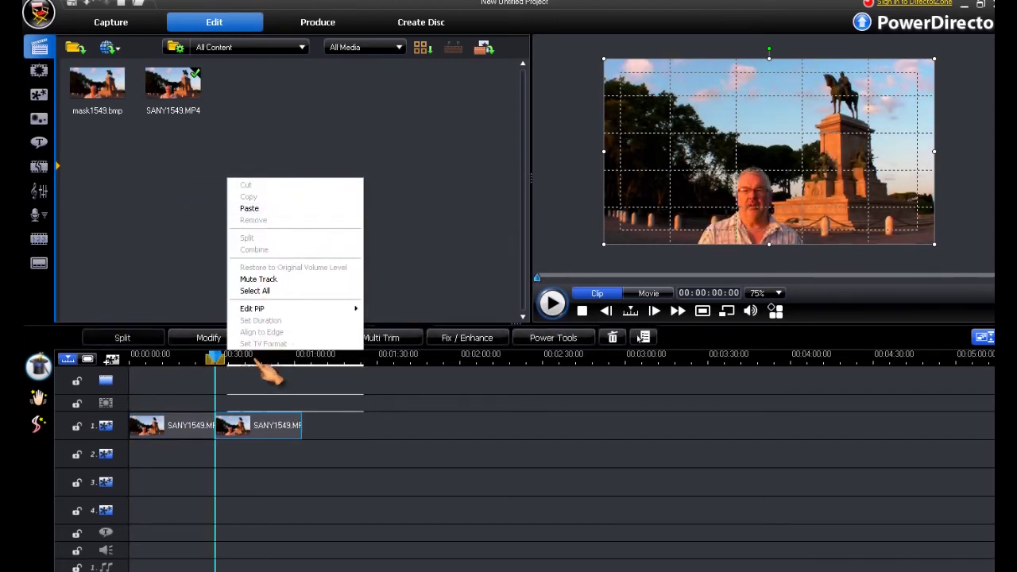
click(284, 356)
drag(284, 357, 301, 356)
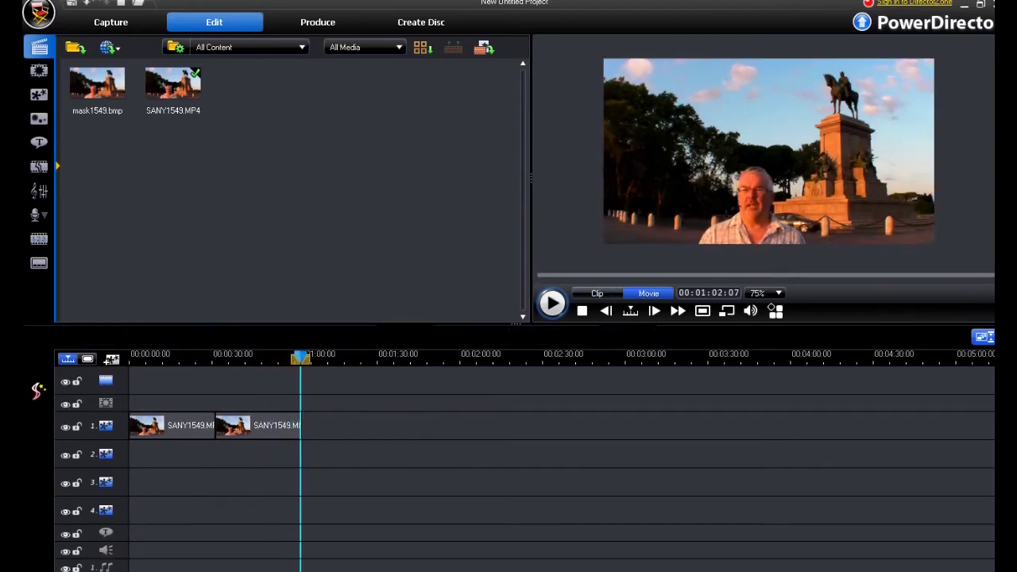
click(296, 425)
right_click(313, 425)
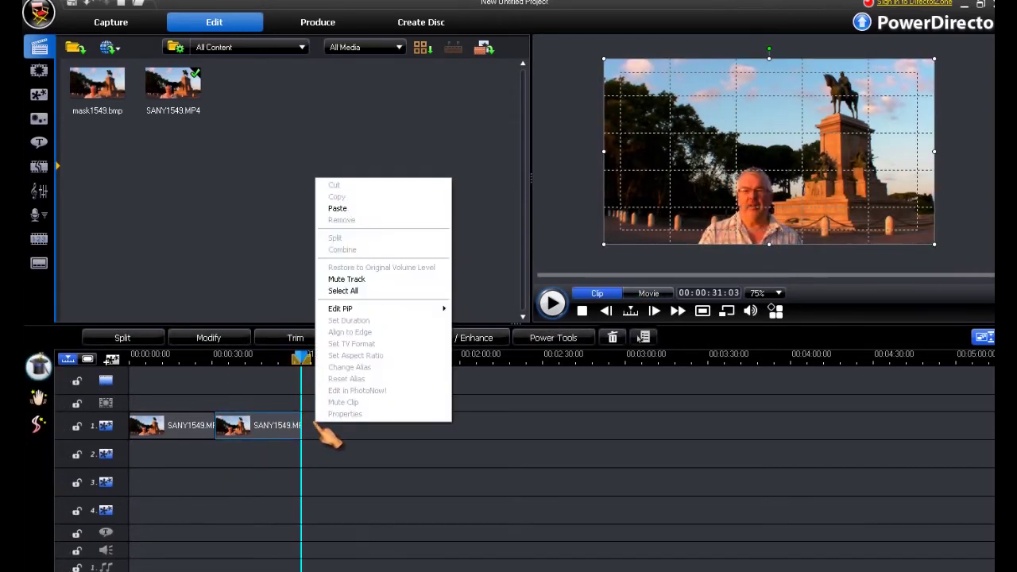
click(342, 209)
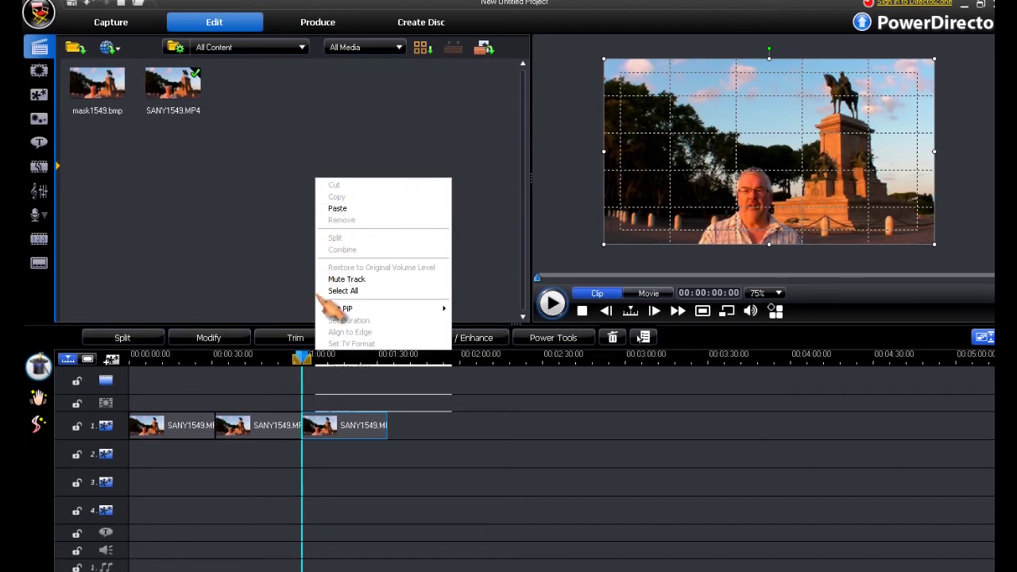
- Paste a further copy at the end of track 1 and move the second clip to track 2's start
key(Escape)
click(366, 356)
key(End)
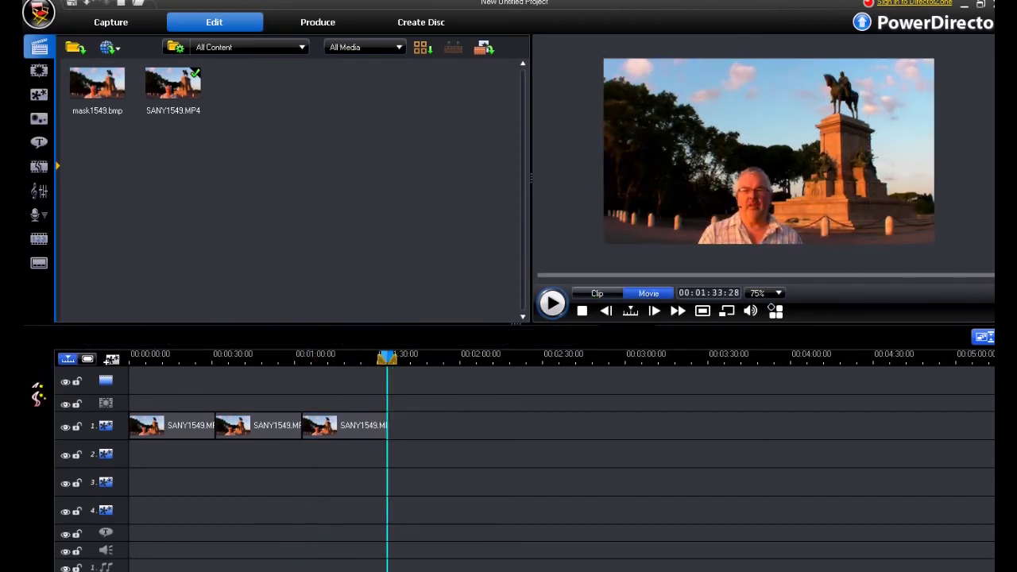
click(350, 425)
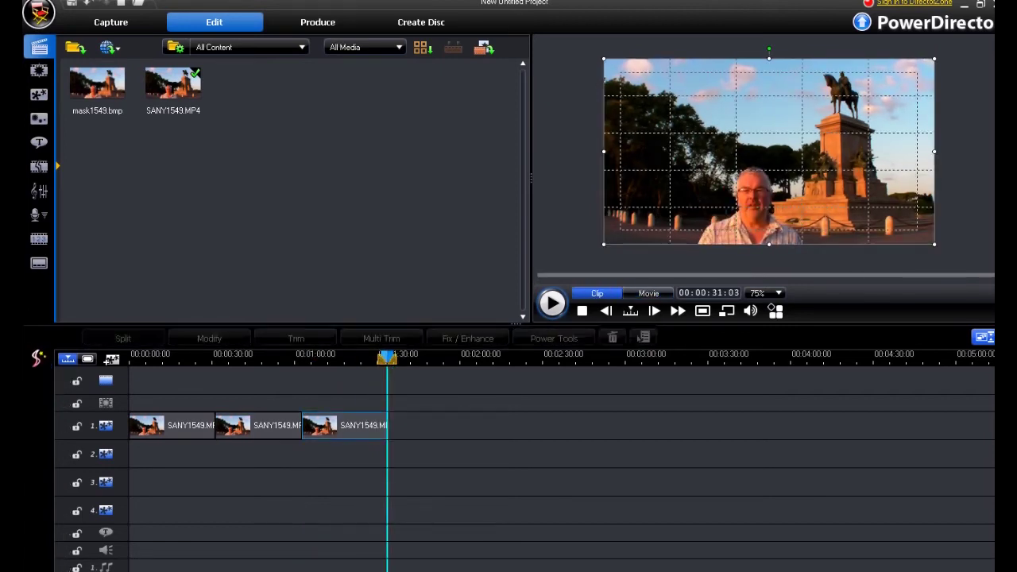
right_click(407, 430)
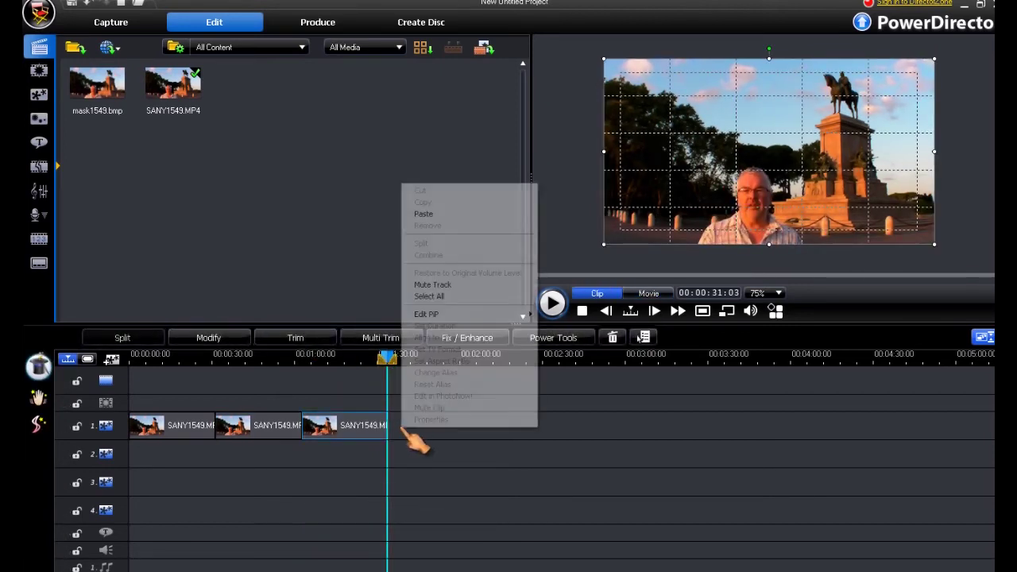
click(427, 214)
drag(284, 429, 203, 453)
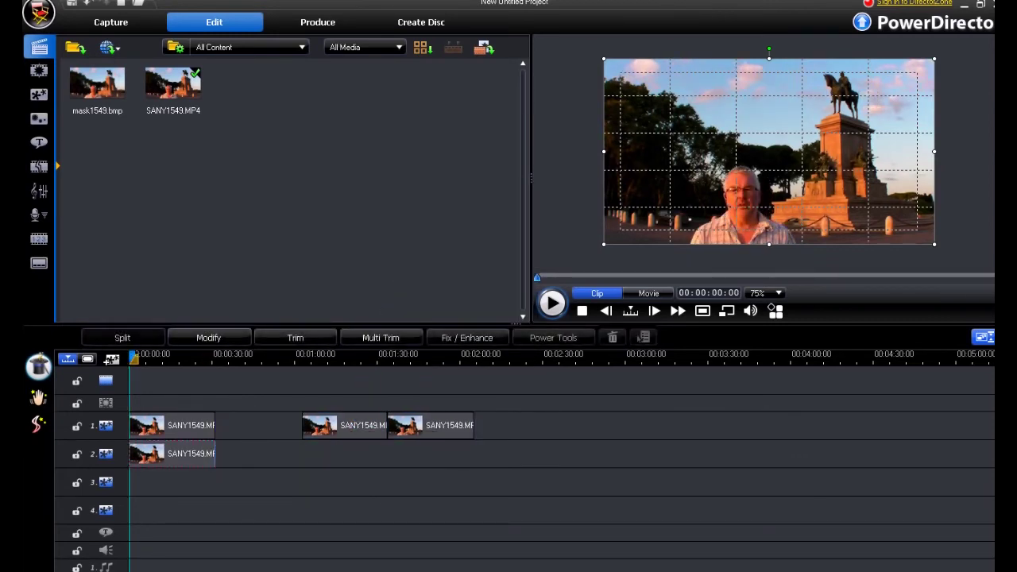
- Move the third track-1 clip to the start of track 3 and push the last copy to 00:02:07
click(341, 425)
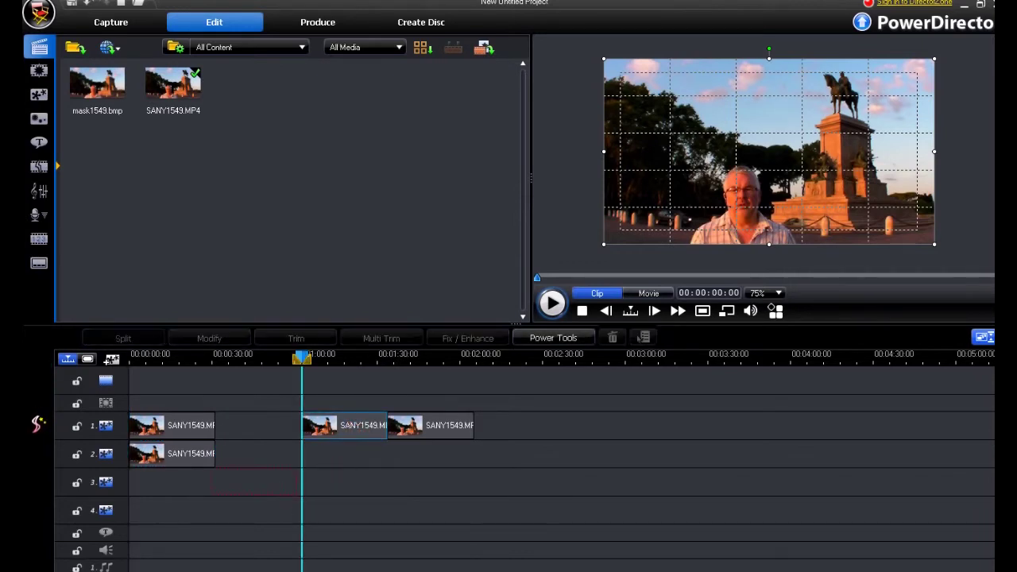
drag(341, 425, 171, 482)
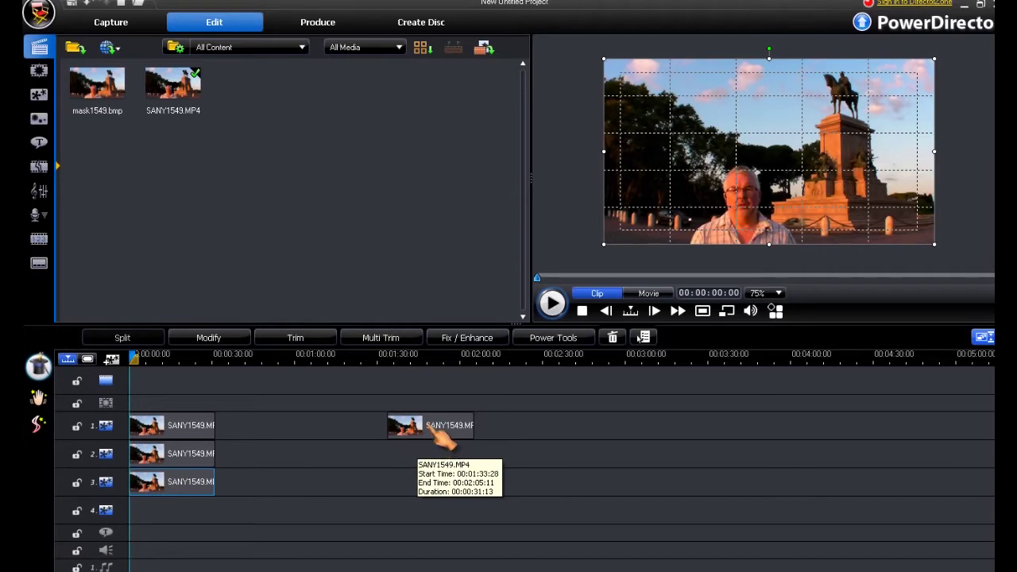
drag(437, 433, 530, 429)
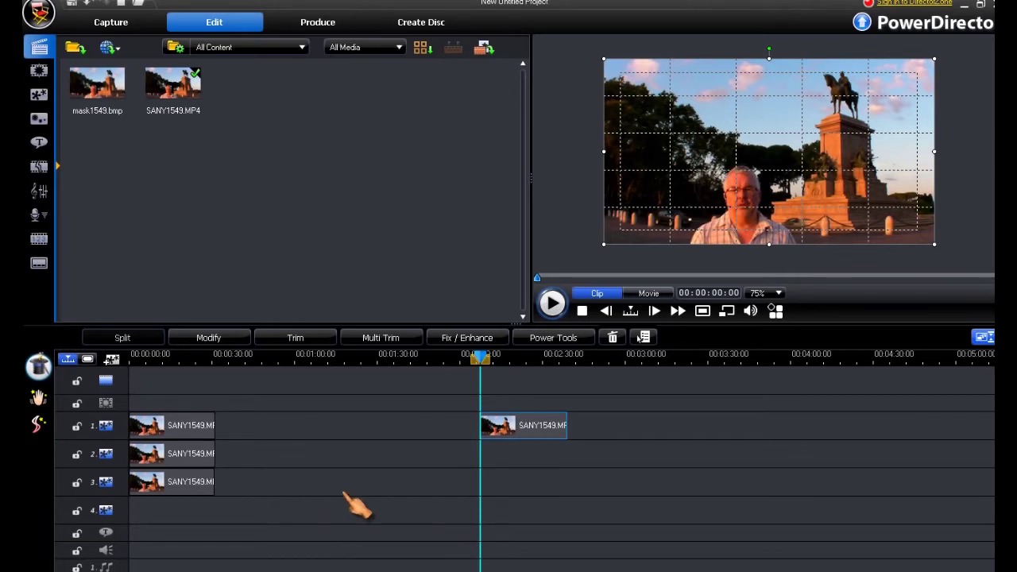
click(191, 489)
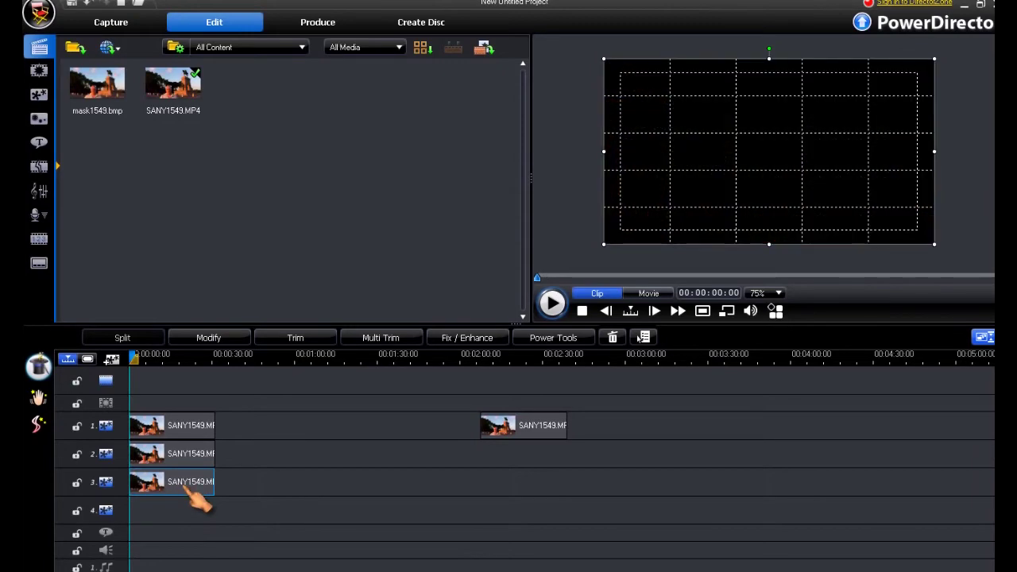
- Apply the statue-silhouette mask to the track-3 clip in PiP Designer, preview it, and confirm
double_click(191, 489)
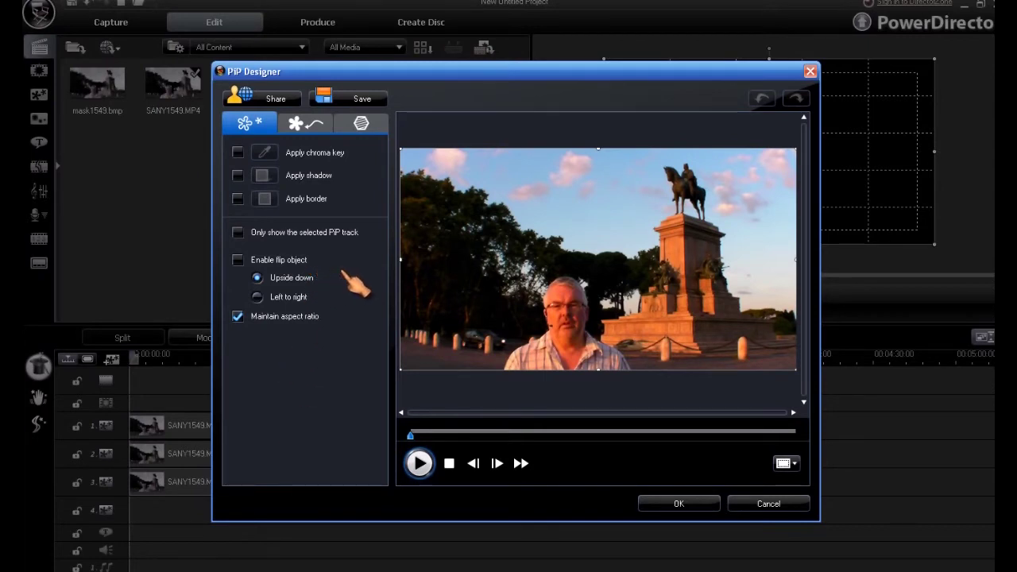
click(364, 125)
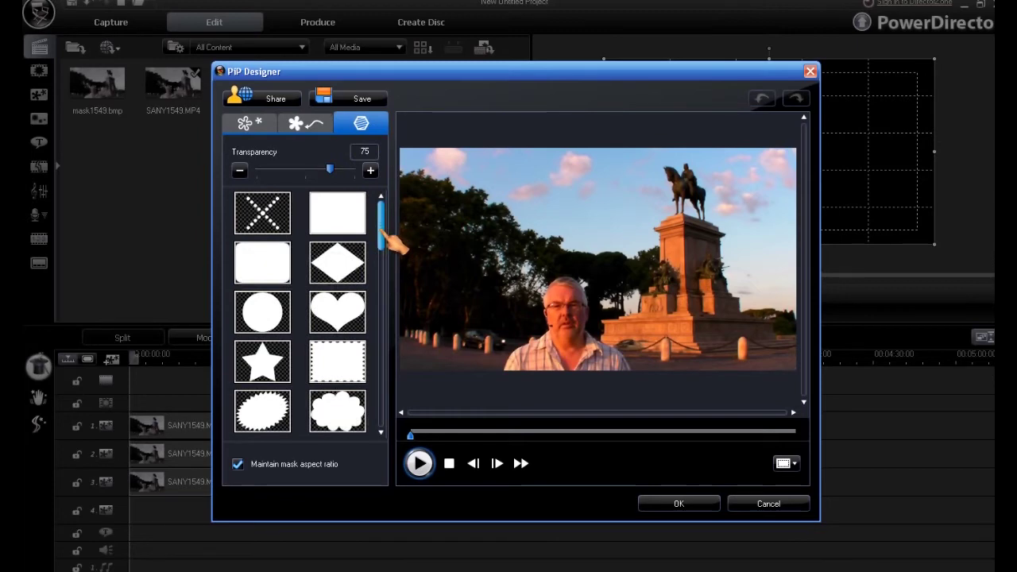
drag(384, 237, 381, 415)
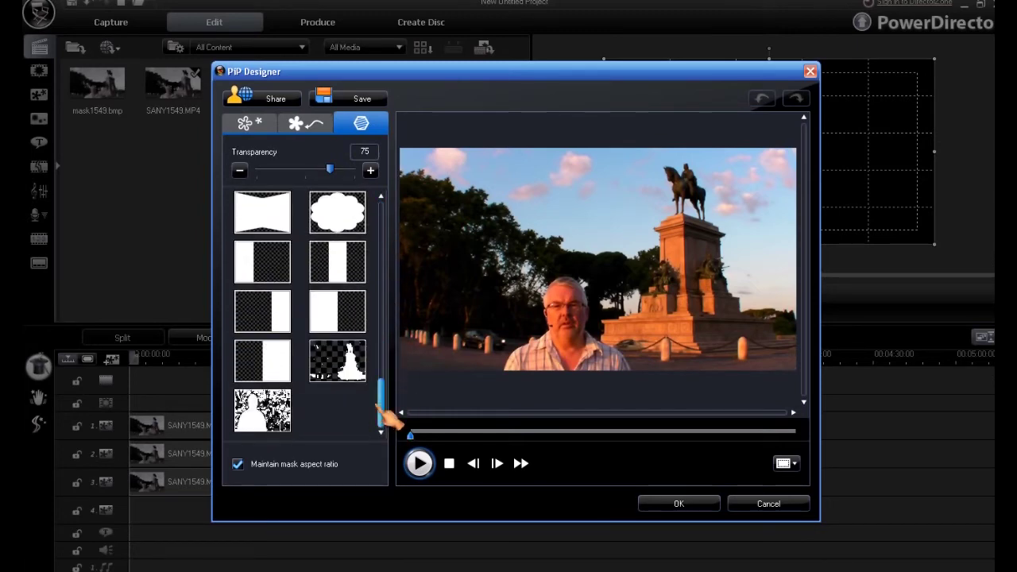
click(338, 361)
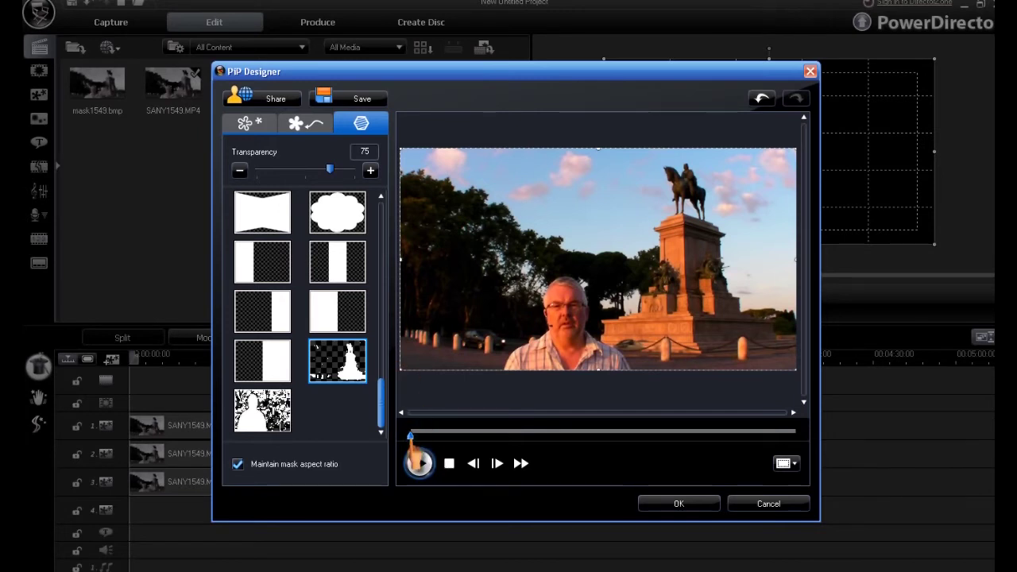
click(530, 433)
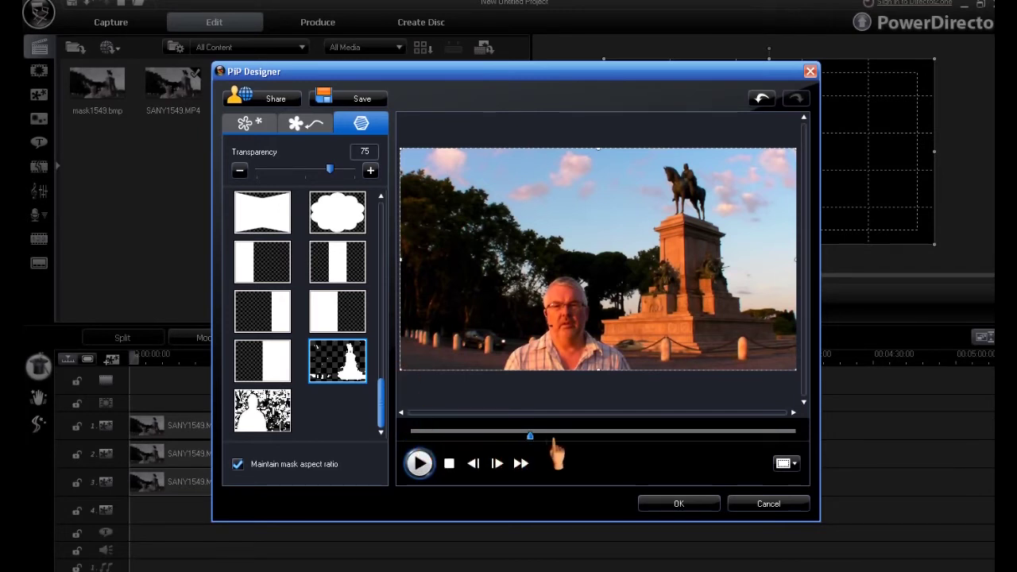
click(419, 463)
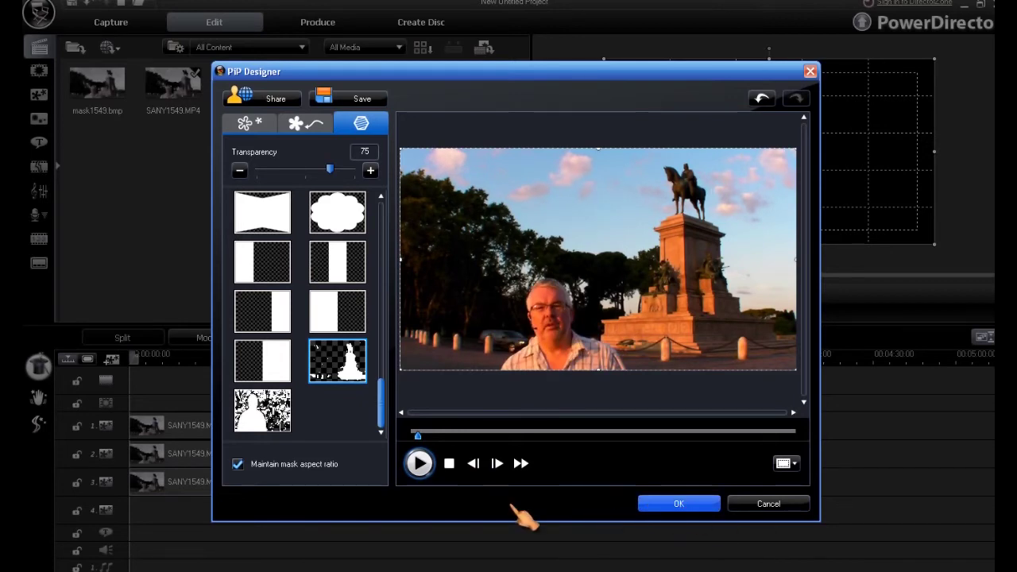
key(Return)
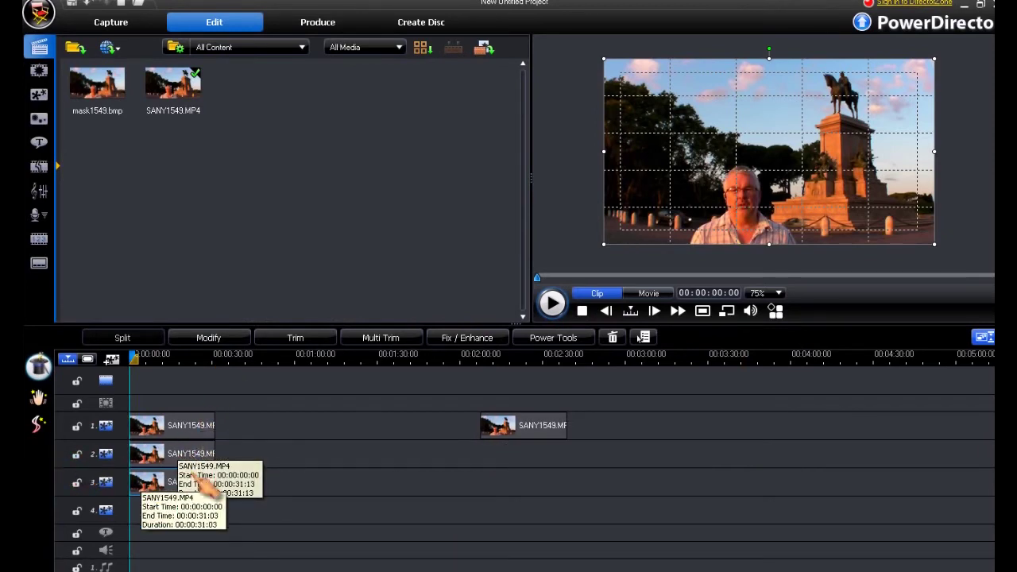
- Hide tracks 1 and 2 to check the masked statue alone in the movie preview, then show them again
drag(87, 473, 199, 472)
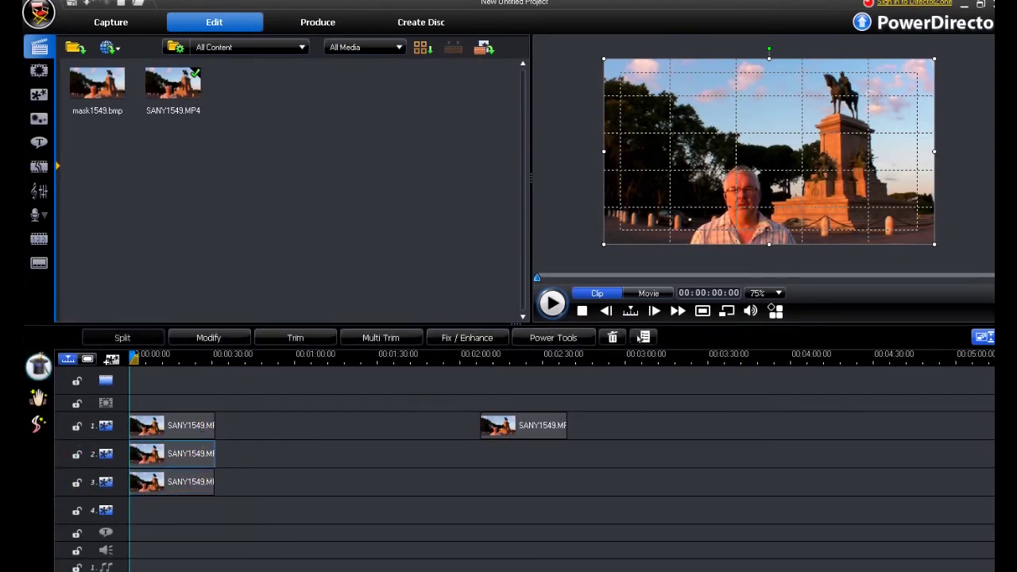
click(658, 294)
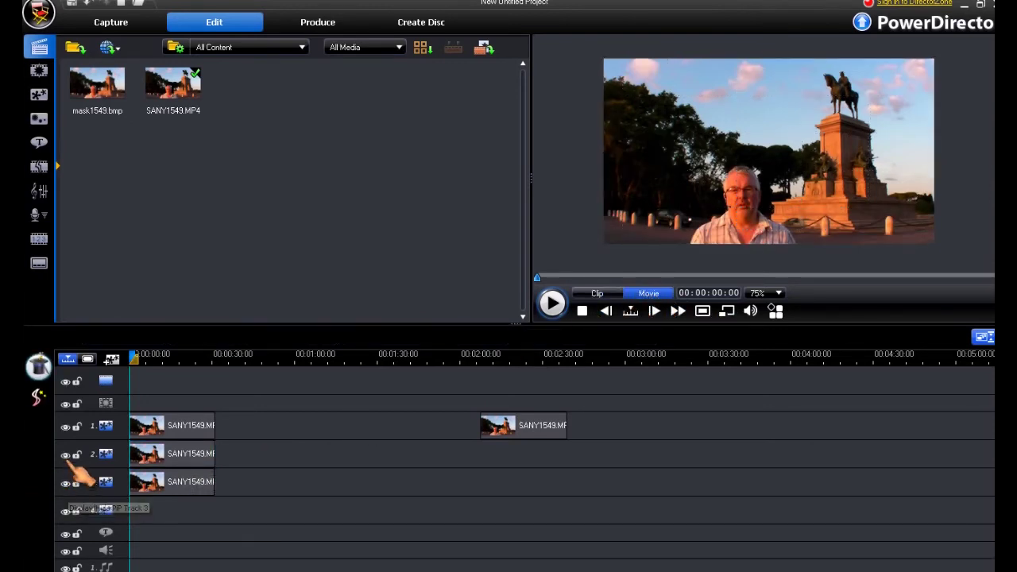
click(66, 455)
click(66, 426)
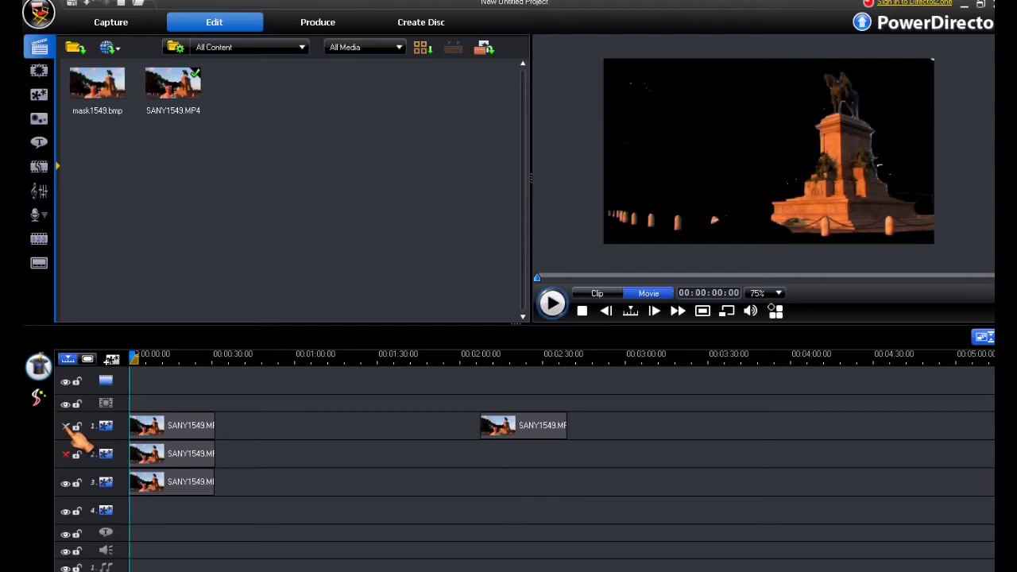
click(66, 427)
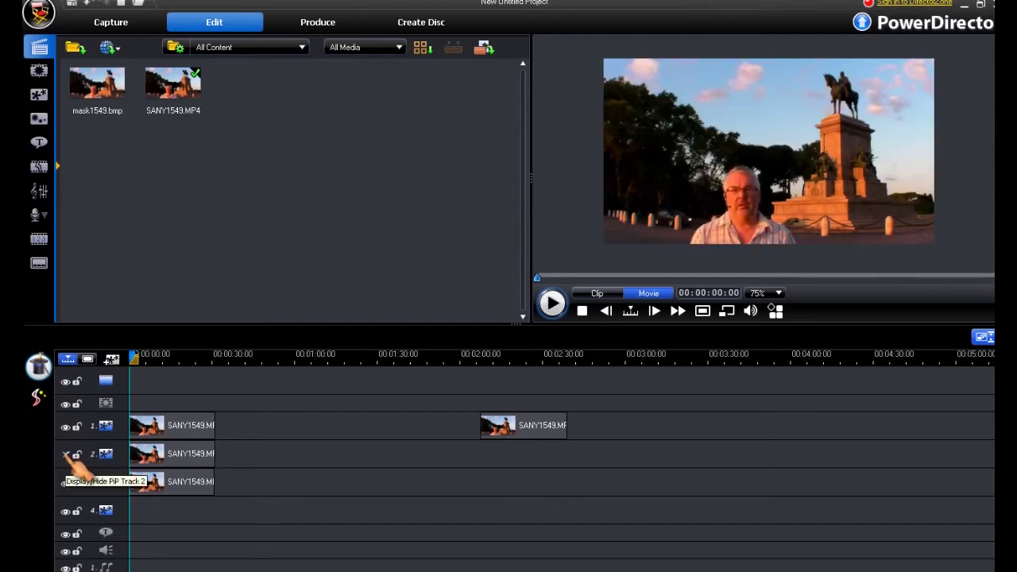
click(65, 455)
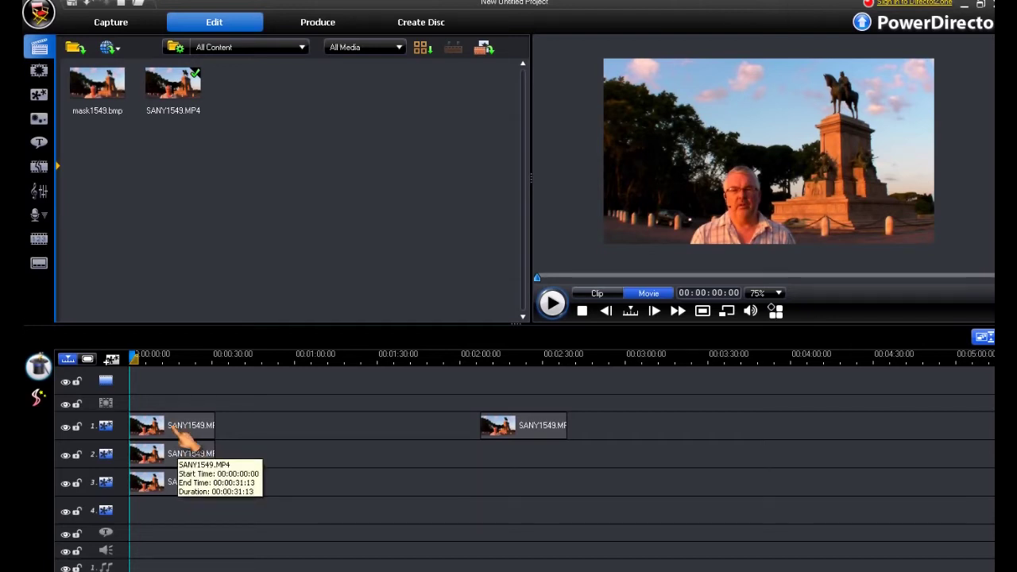
- Enable Color Adjustment on the track-1 clip and drag Saturation to its minimum
click(176, 433)
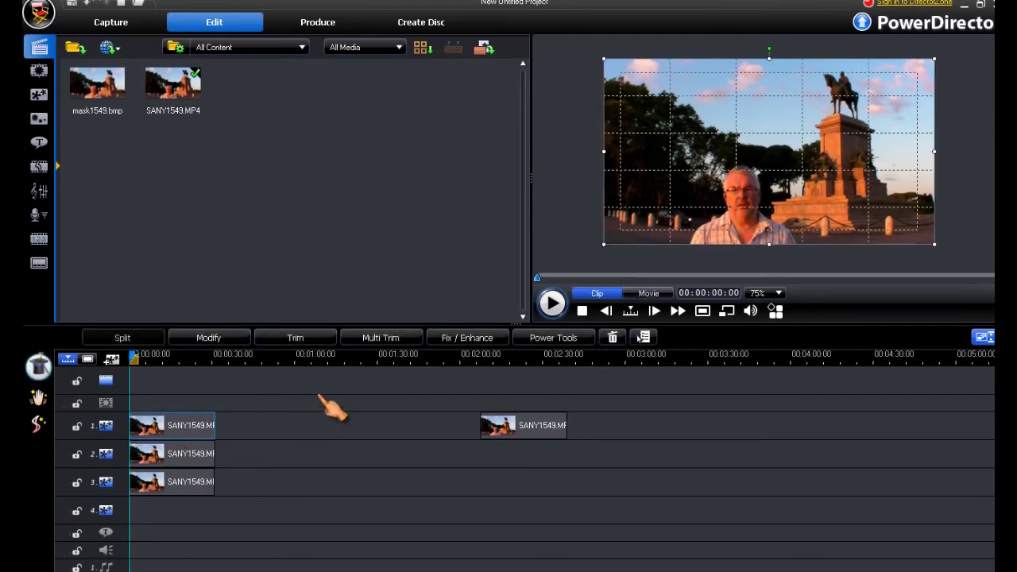
click(481, 345)
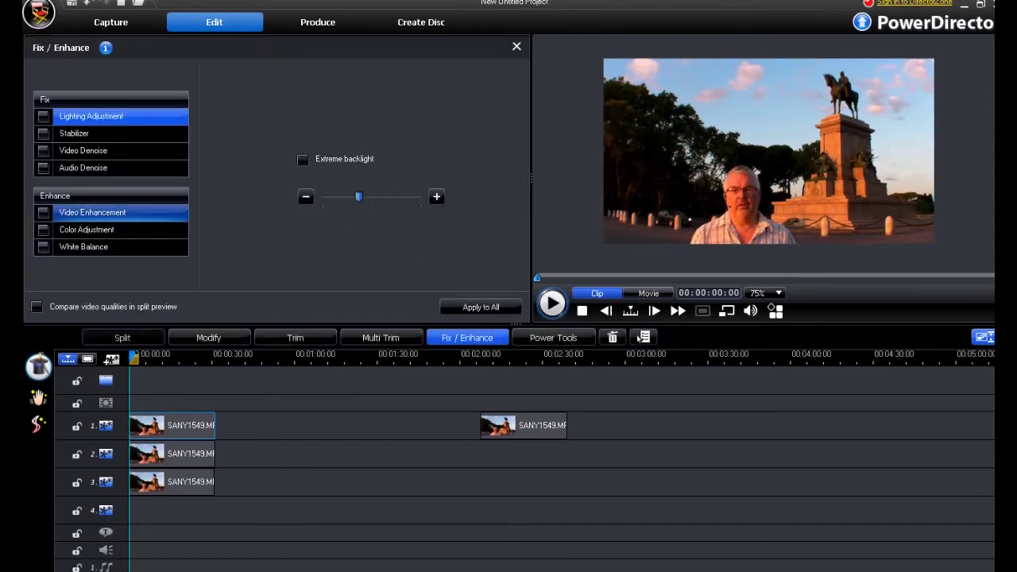
click(43, 230)
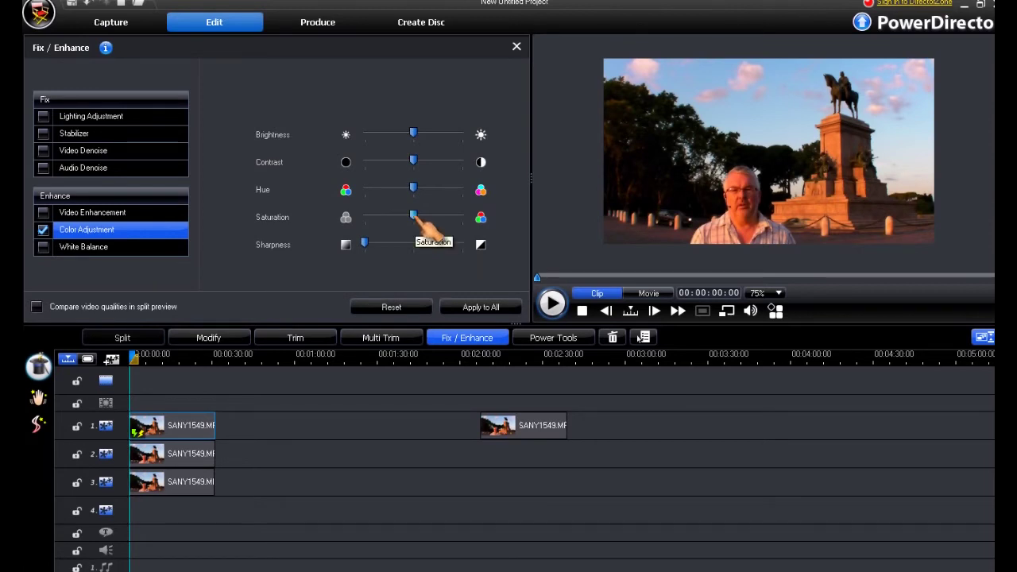
drag(414, 216, 373, 226)
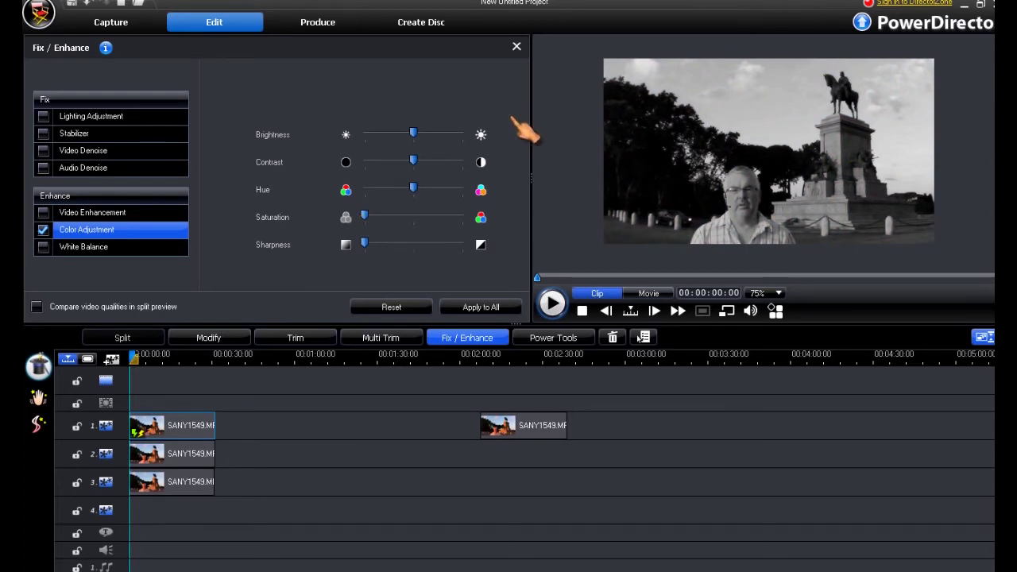
click(517, 47)
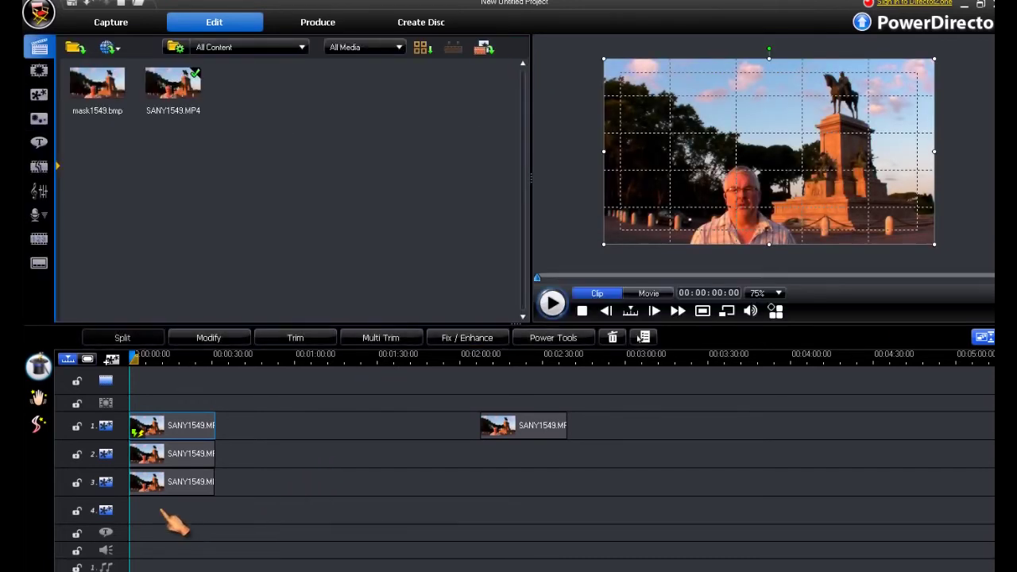
click(648, 293)
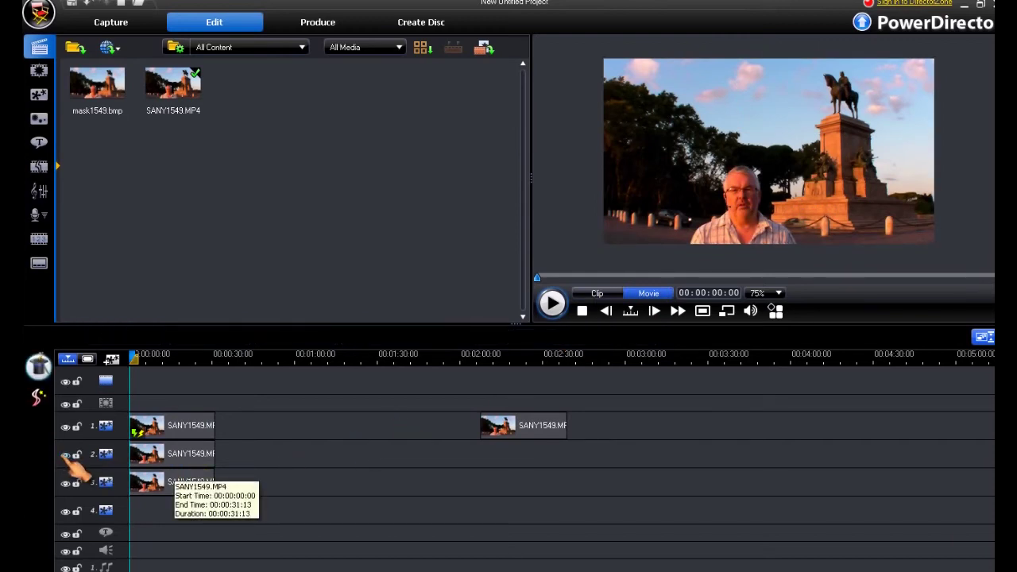
click(65, 454)
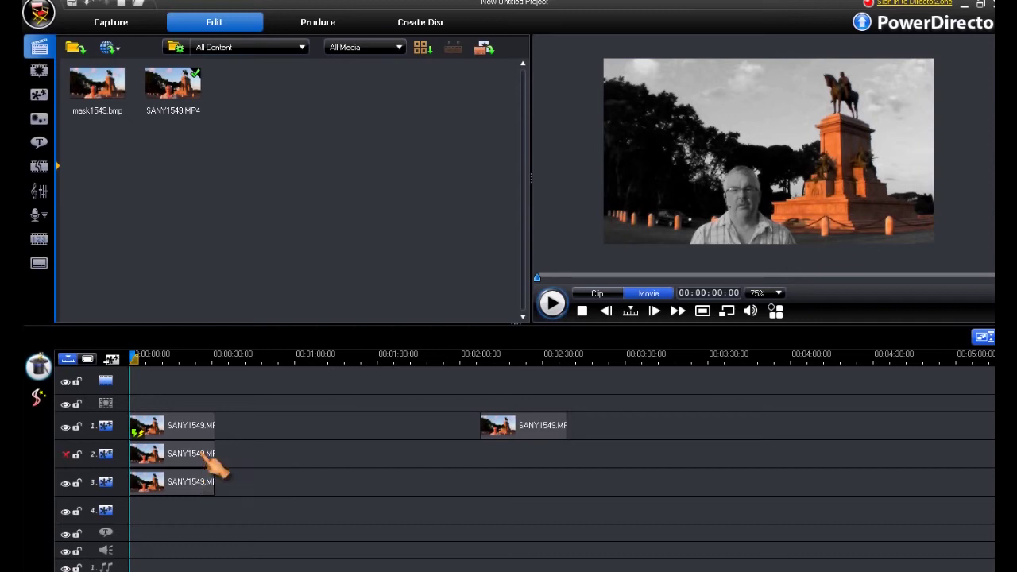
click(66, 456)
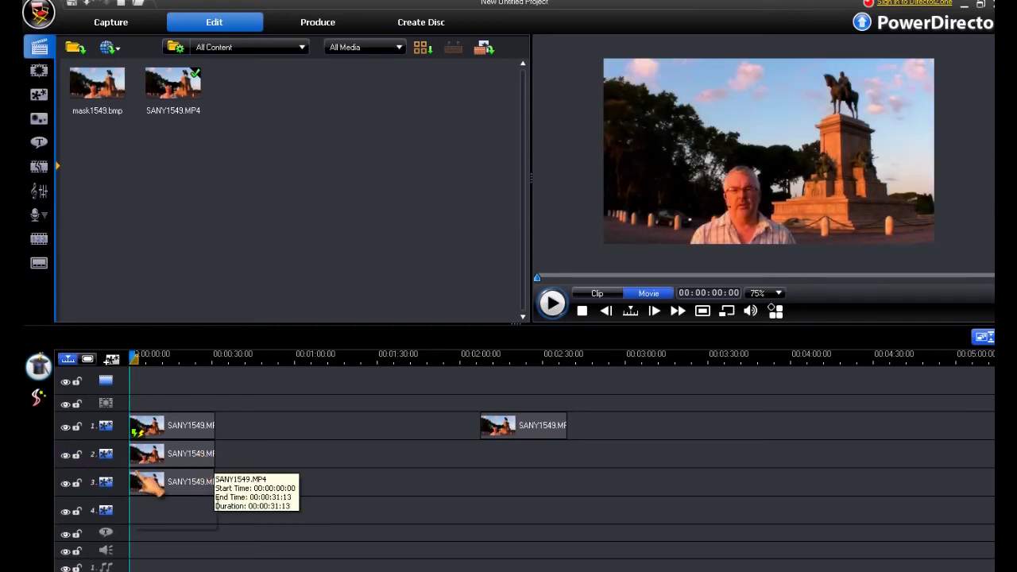
click(208, 435)
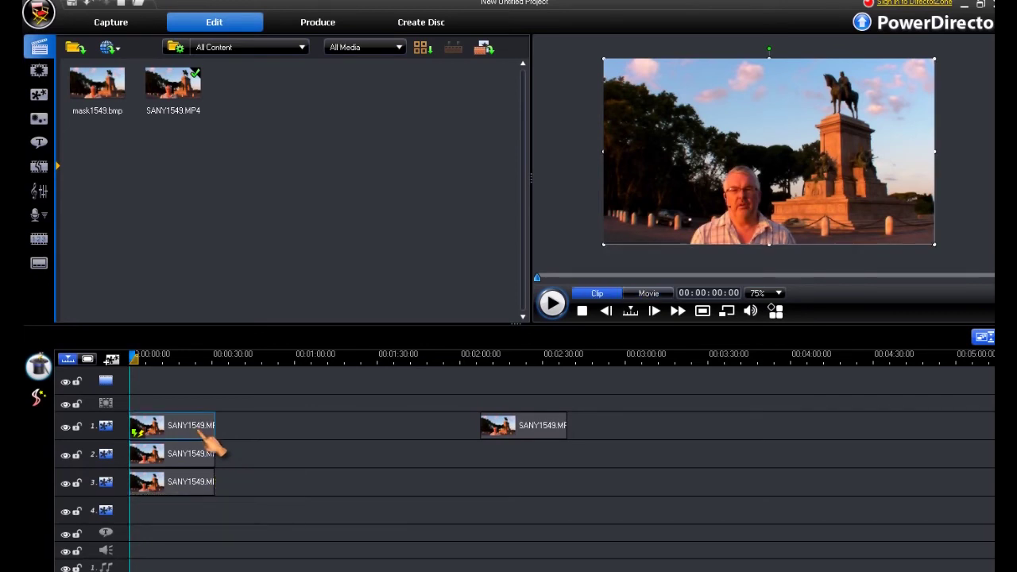
- Set the track-1 clip's Transparency to 100 at its end keyframe in PiP Designer's Motion tab
double_click(208, 437)
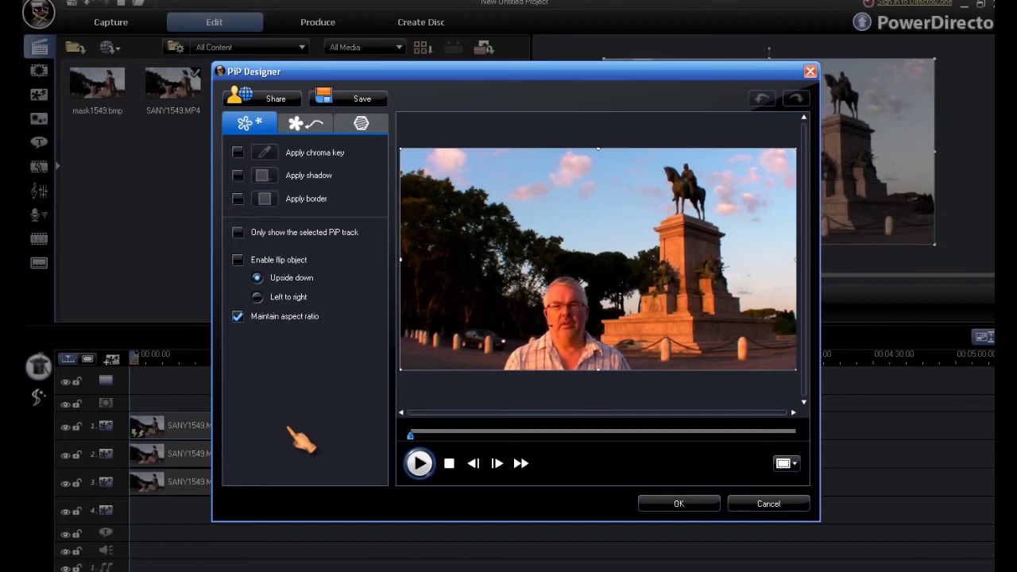
click(316, 127)
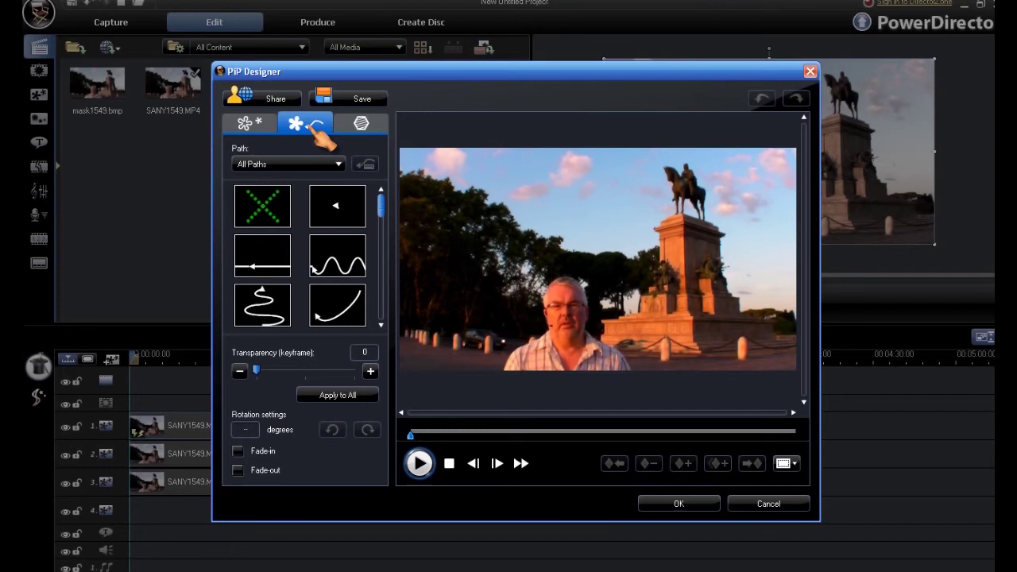
click(262, 206)
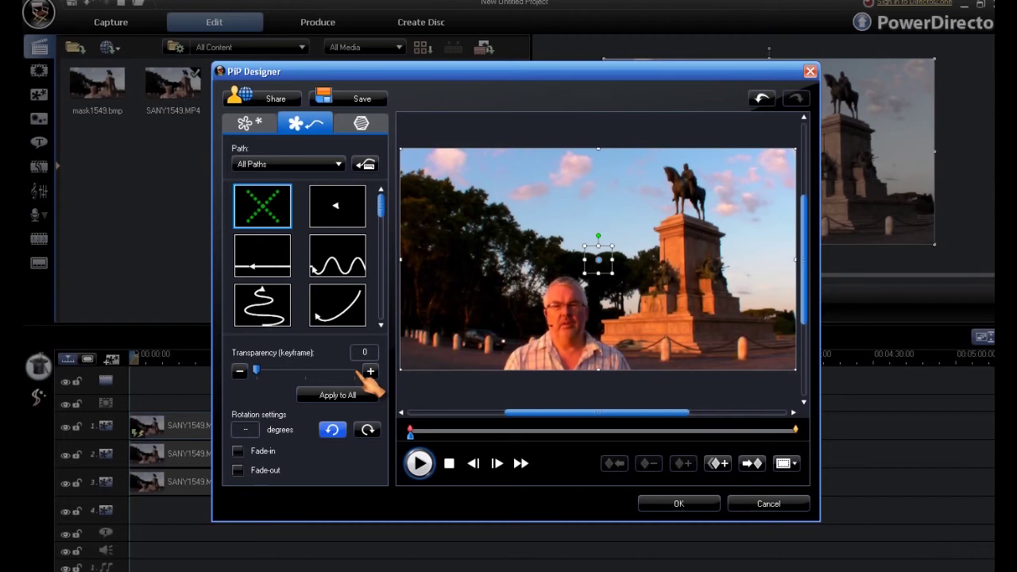
click(752, 464)
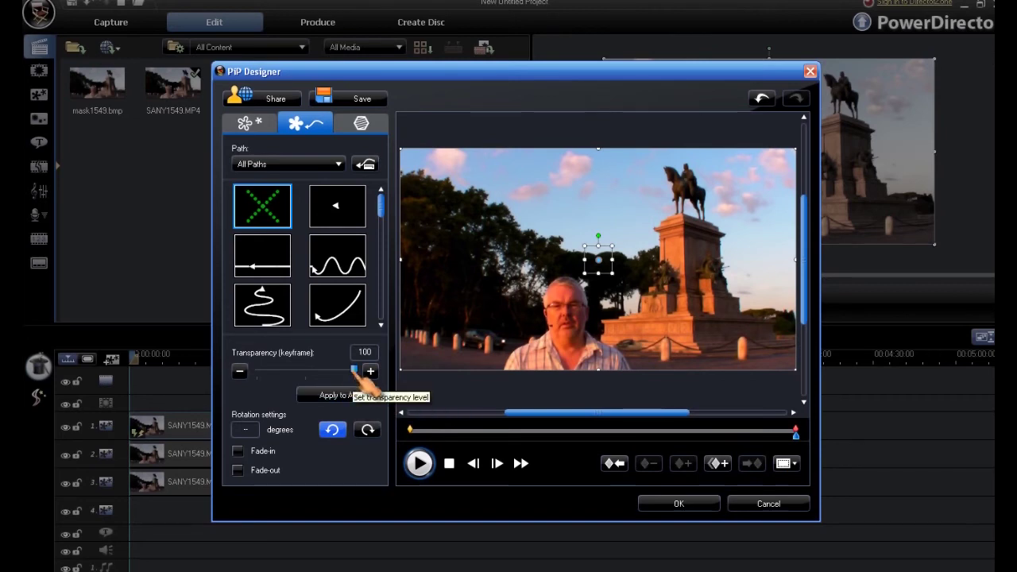
click(680, 505)
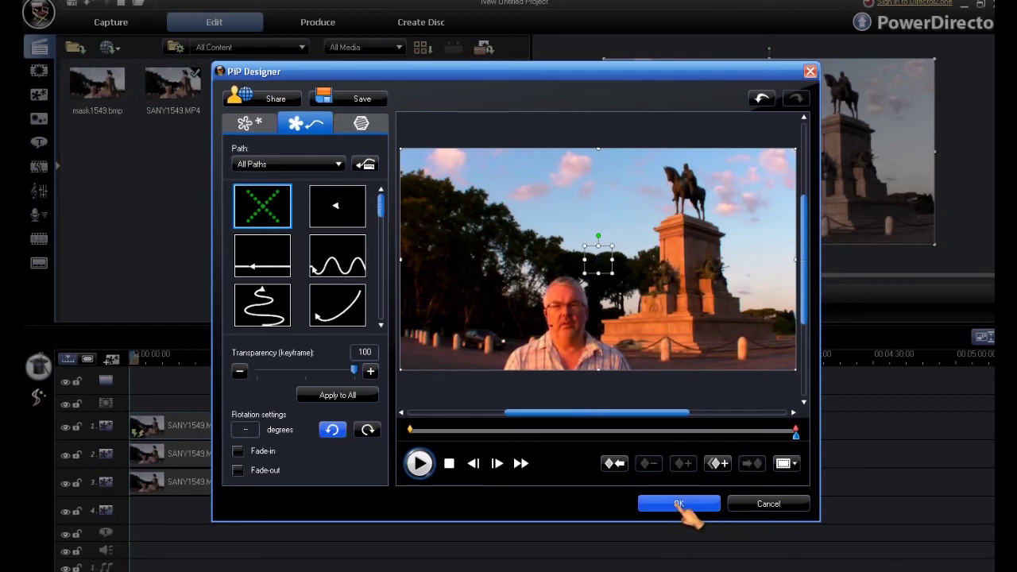
click(680, 504)
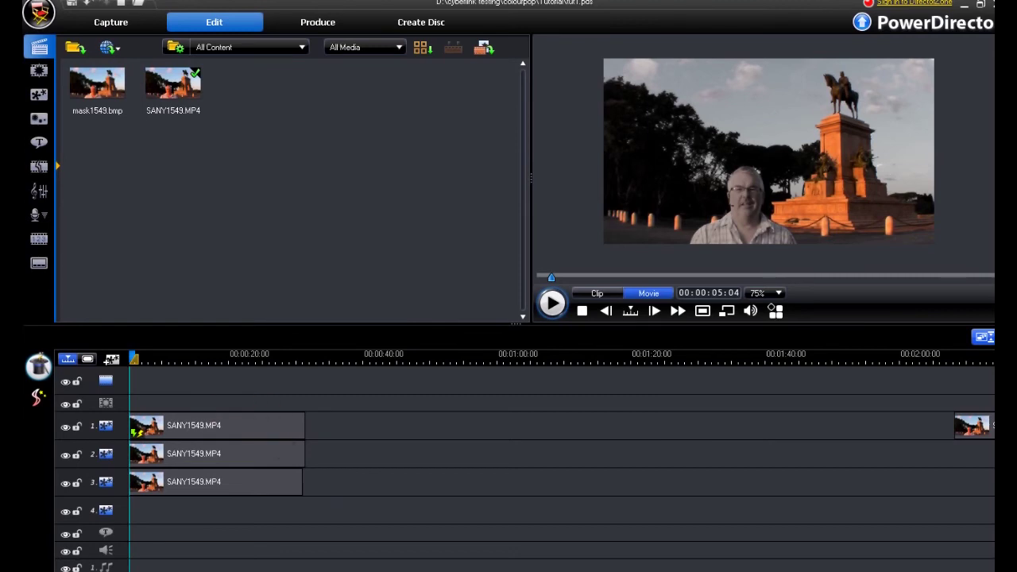
- Move the playhead to 00:00:30:21 and open PiP Designer for the track-2 clip
click(301, 357)
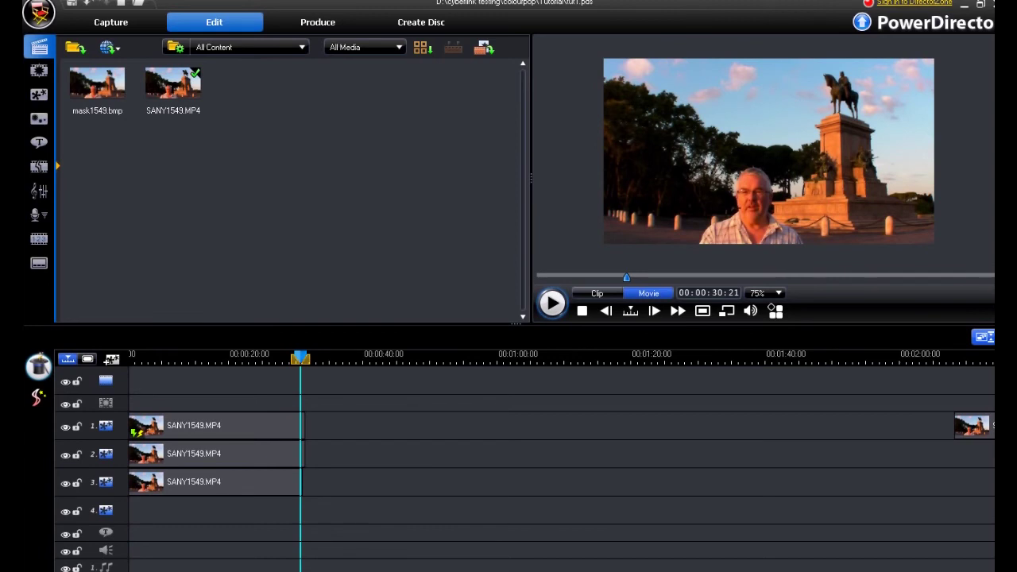
click(182, 463)
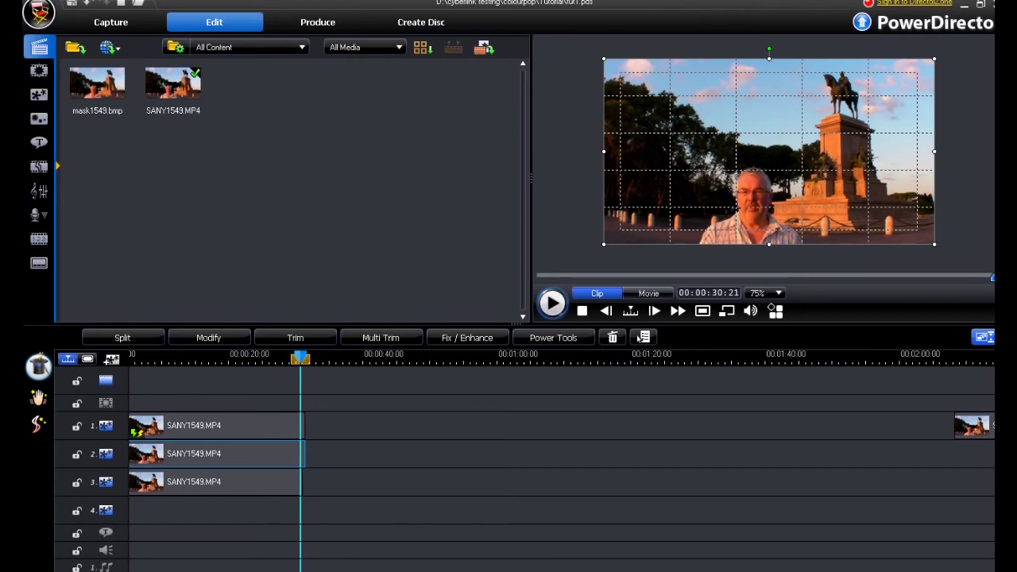
double_click(183, 453)
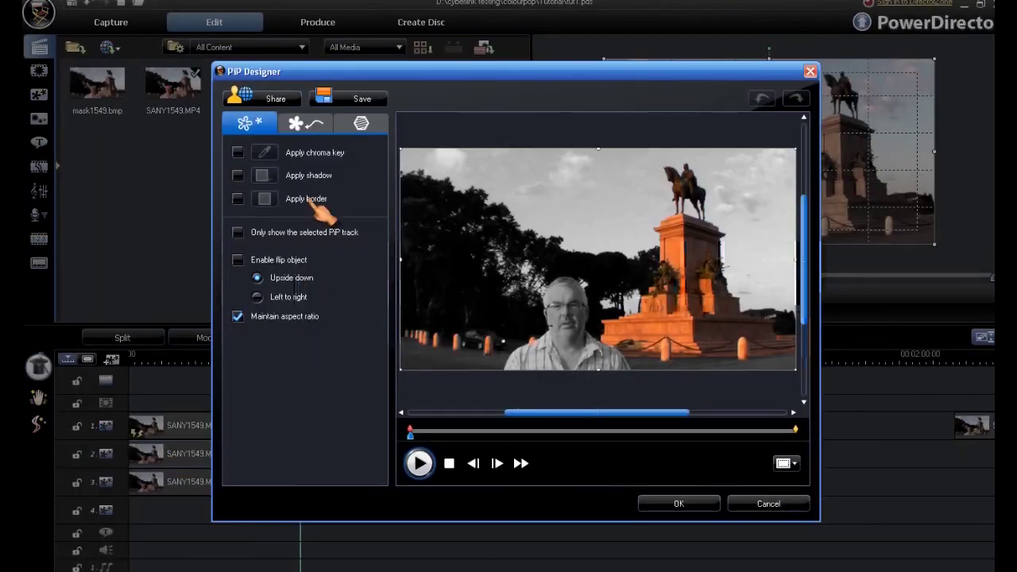
- Set the track-2 clip's Transparency to 0 at its end keyframe in the Motion tab and apply
click(306, 123)
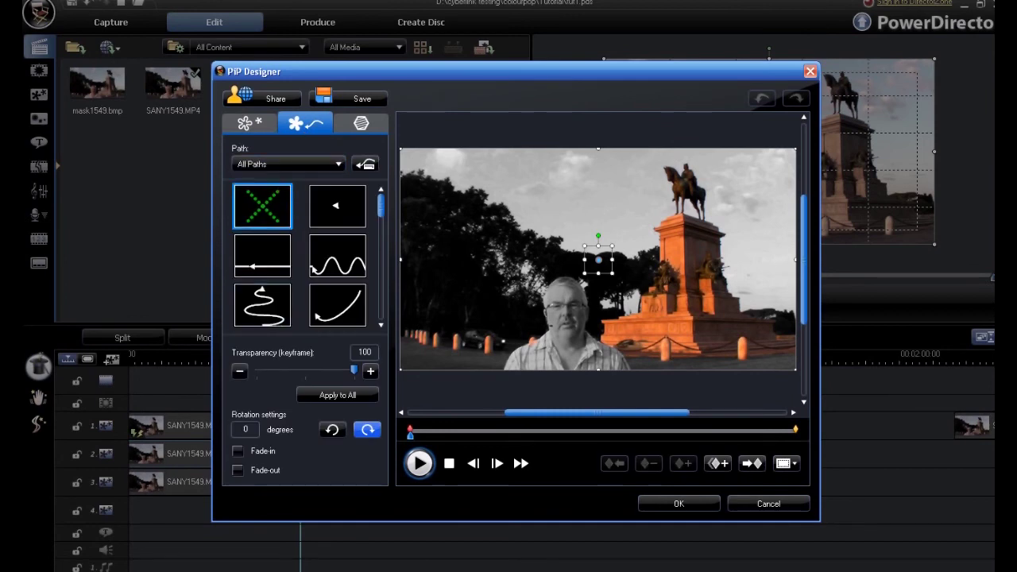
click(333, 430)
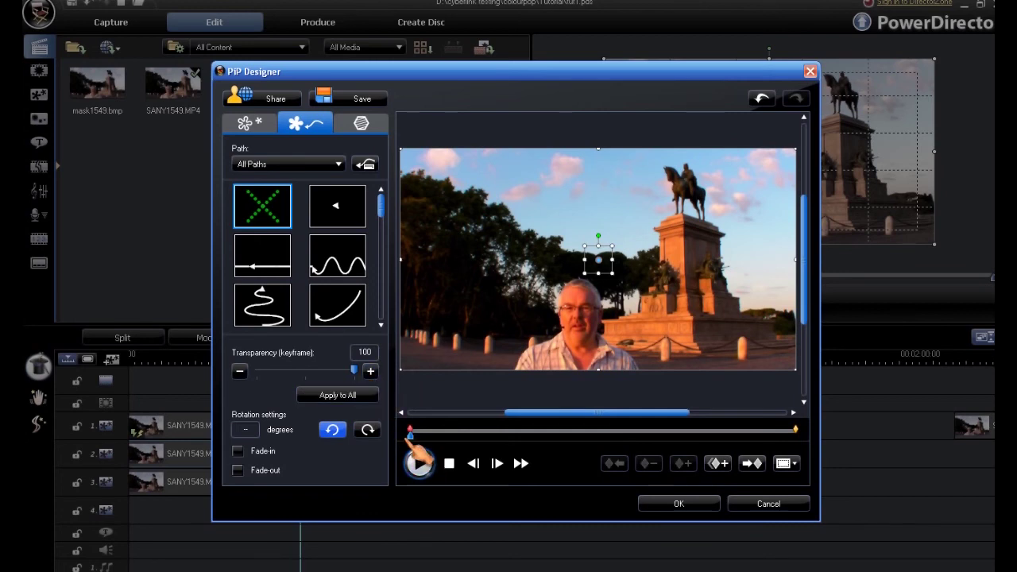
click(753, 466)
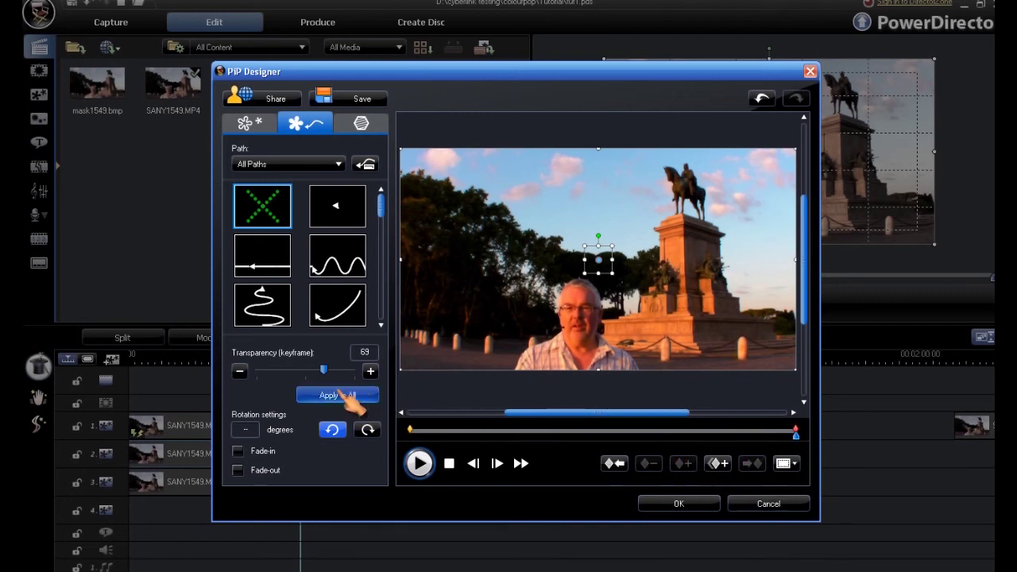
click(324, 371)
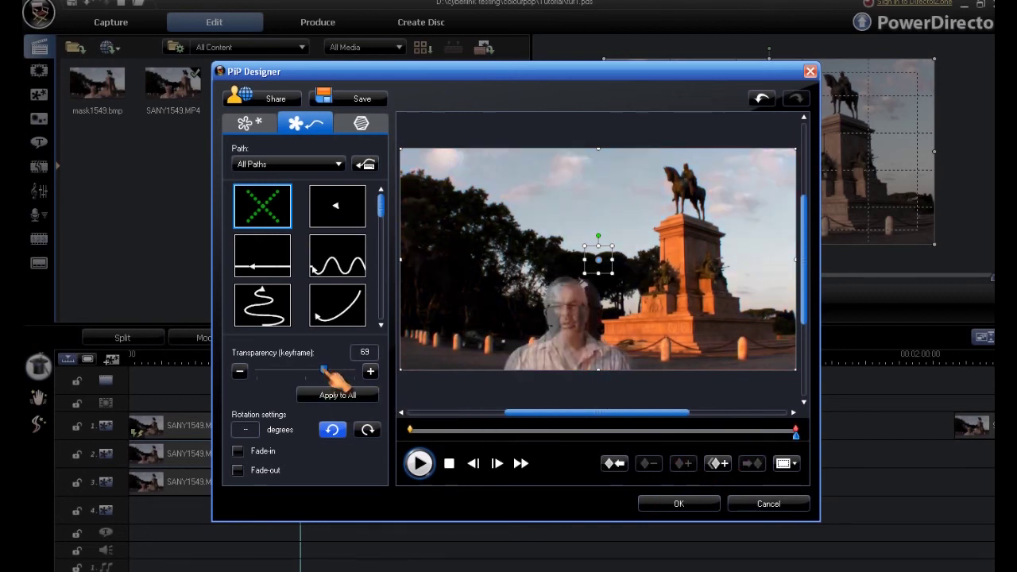
drag(326, 374, 258, 373)
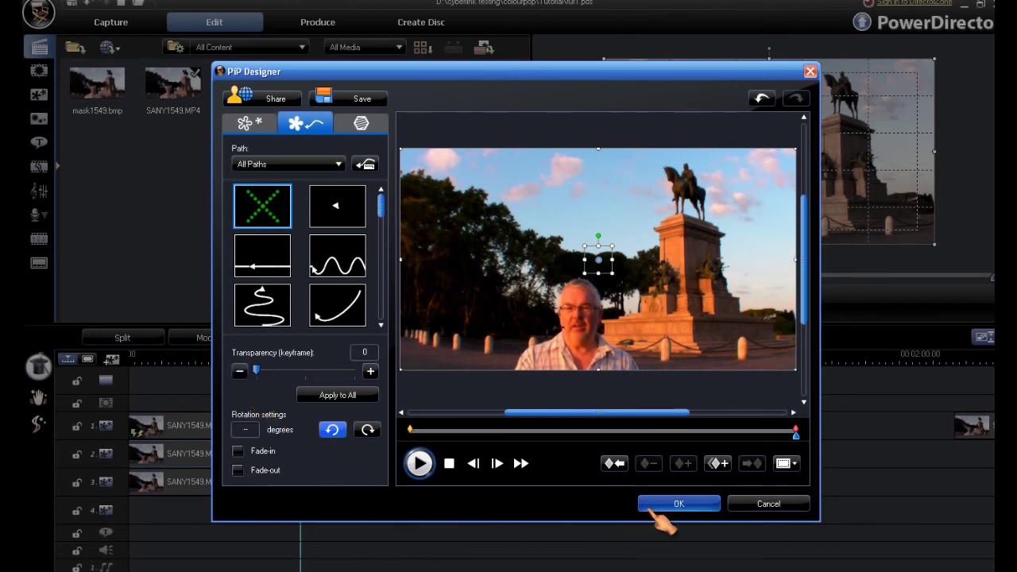
click(676, 505)
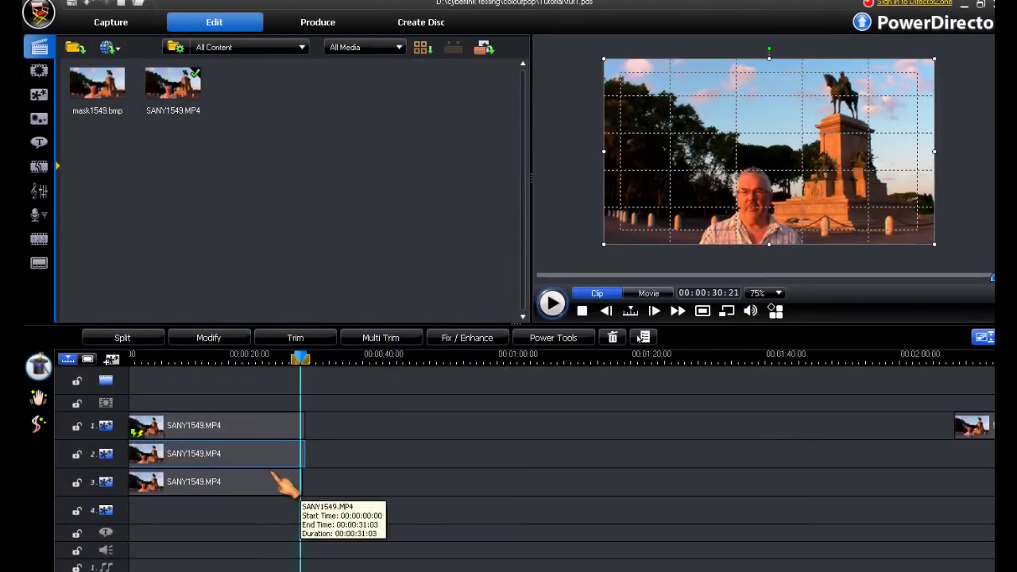
- Enable Color Adjustment on the track-2 clip and nudge its Saturation and Brightness slightly above default
click(477, 343)
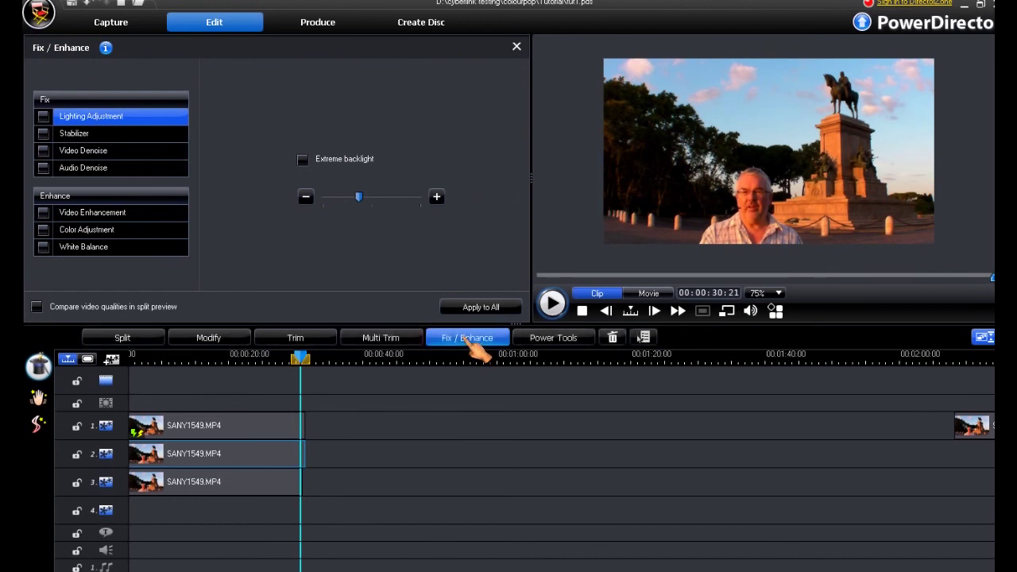
click(43, 229)
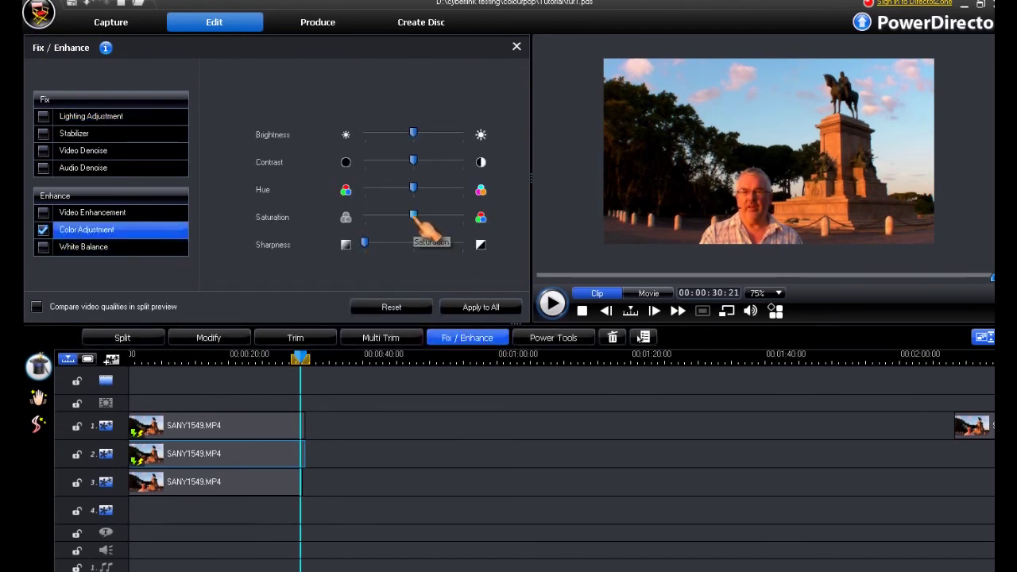
drag(414, 216, 420, 217)
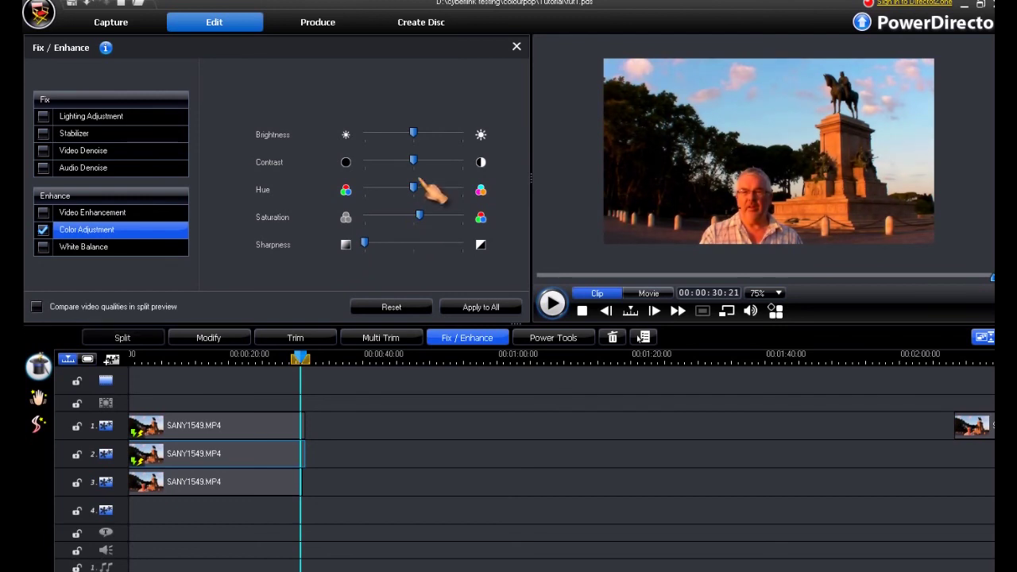
drag(414, 134, 415, 134)
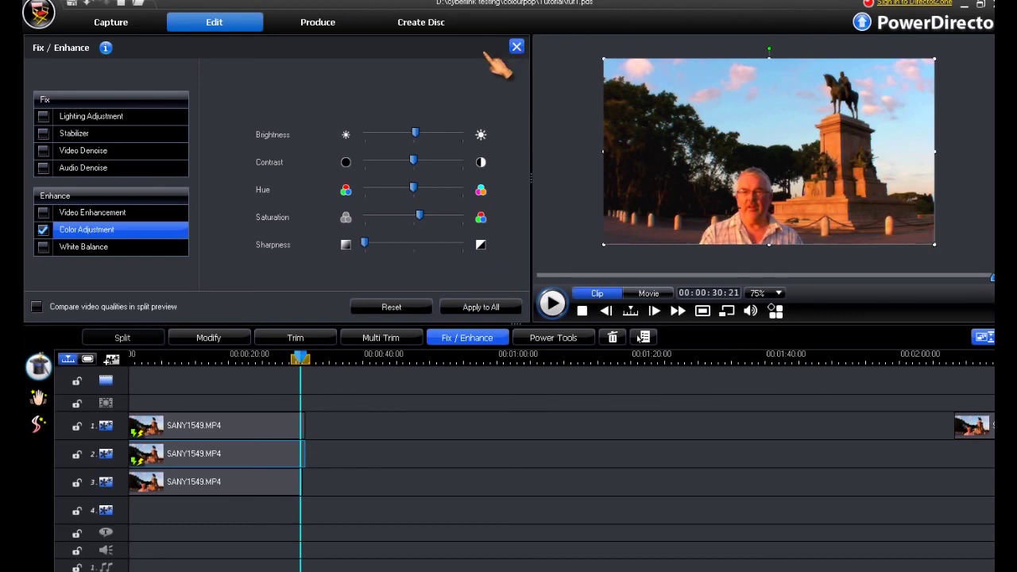
click(516, 47)
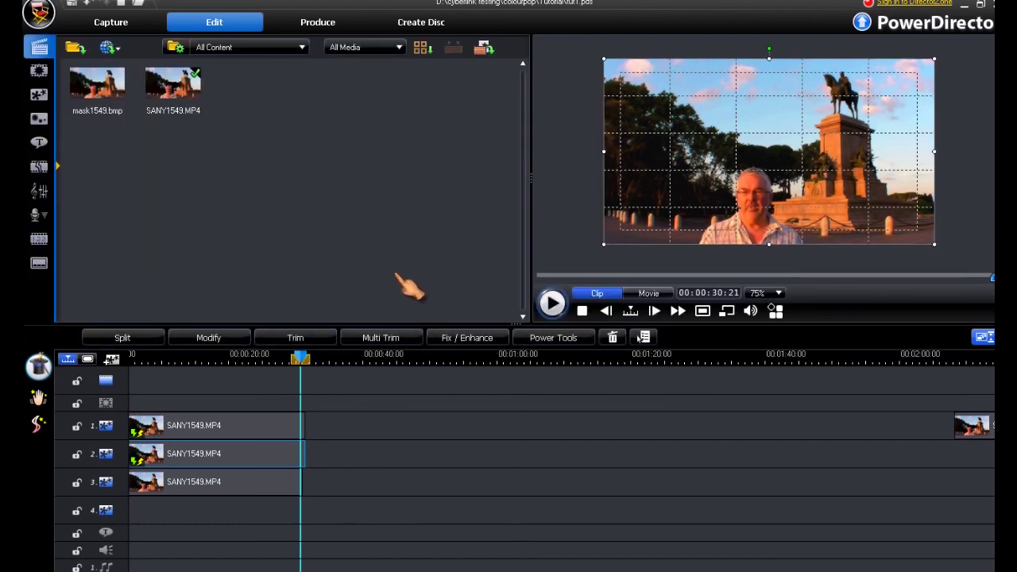